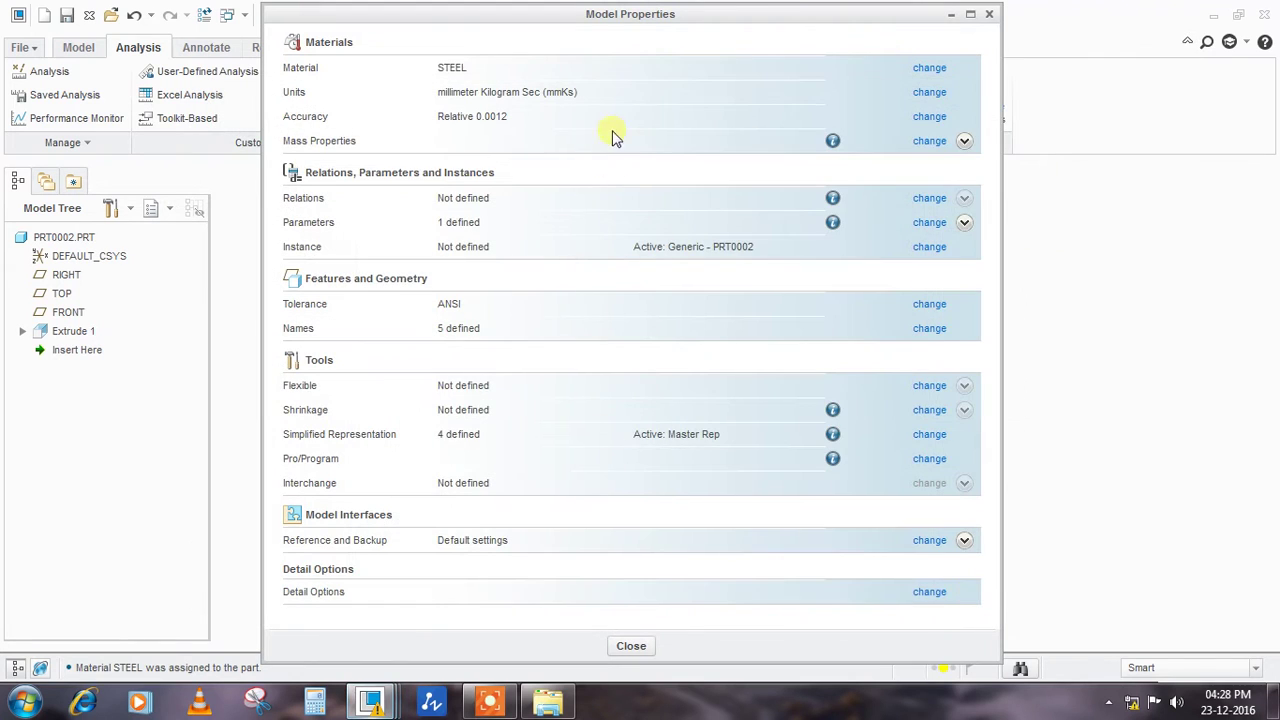
Recalculate the steel cylinder part's mass properties from geometry and density, accept them, and close the model properties
click(929, 141)
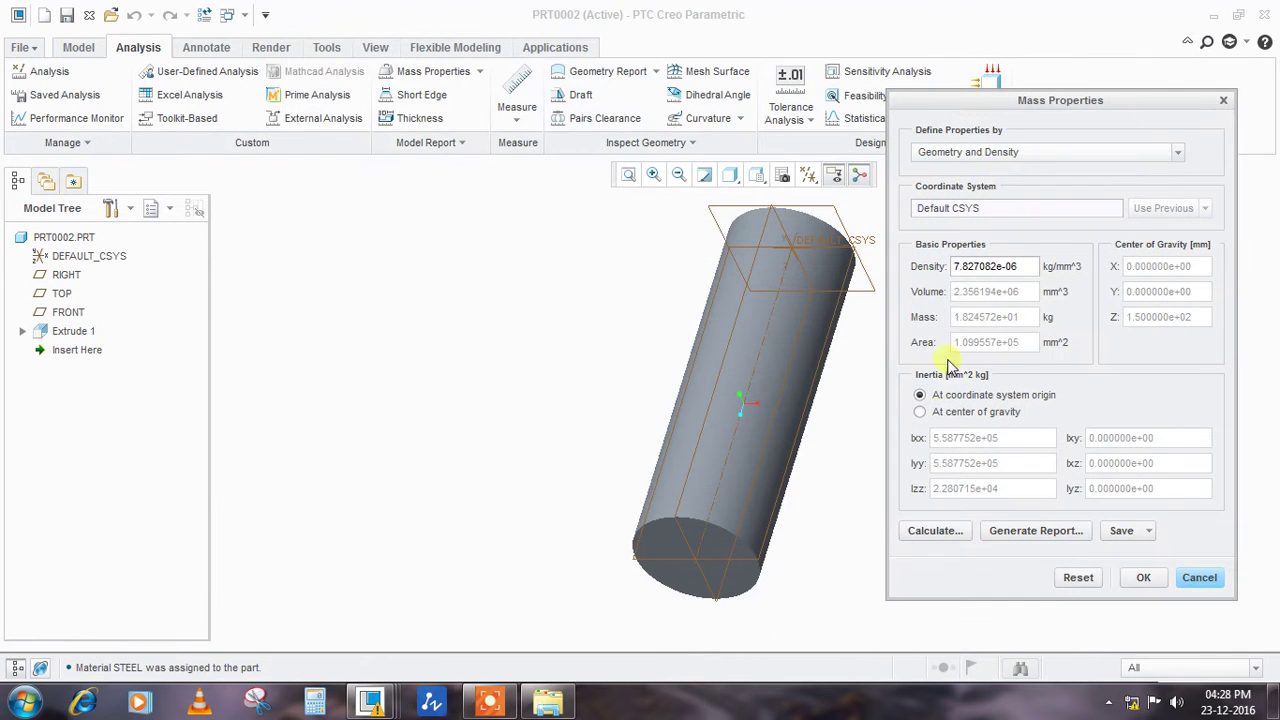
click(935, 531)
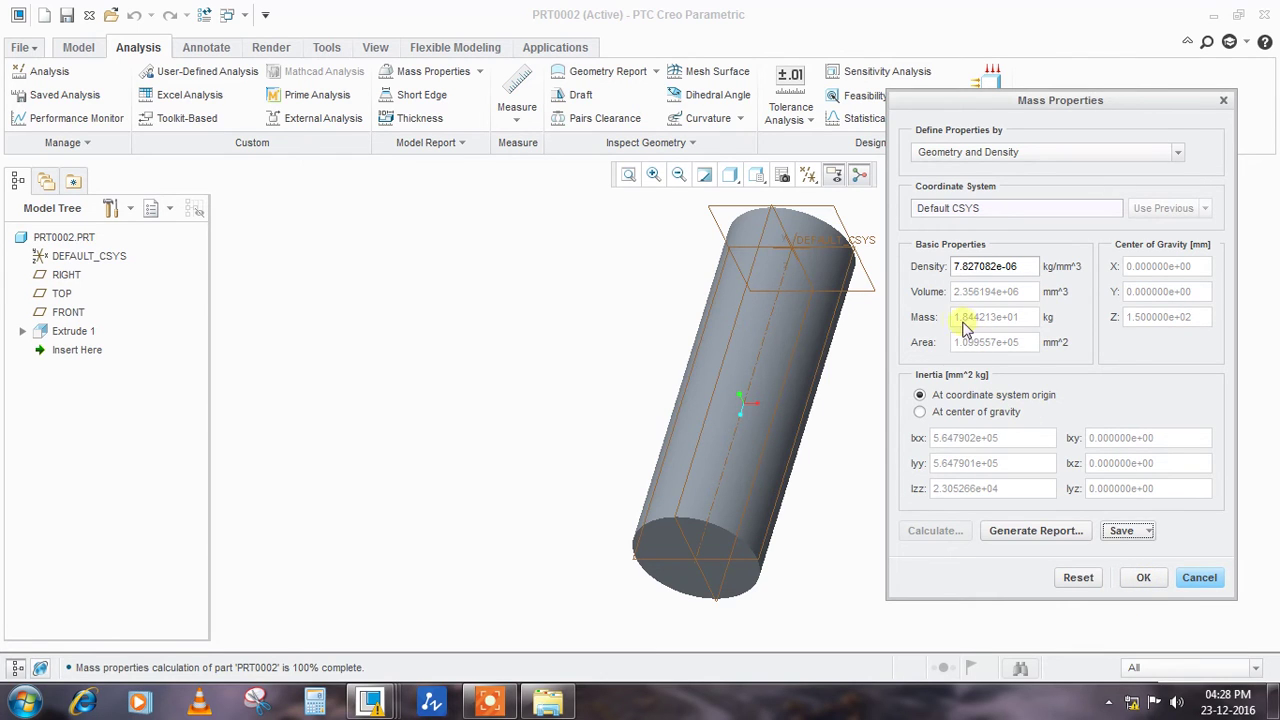
click(1144, 578)
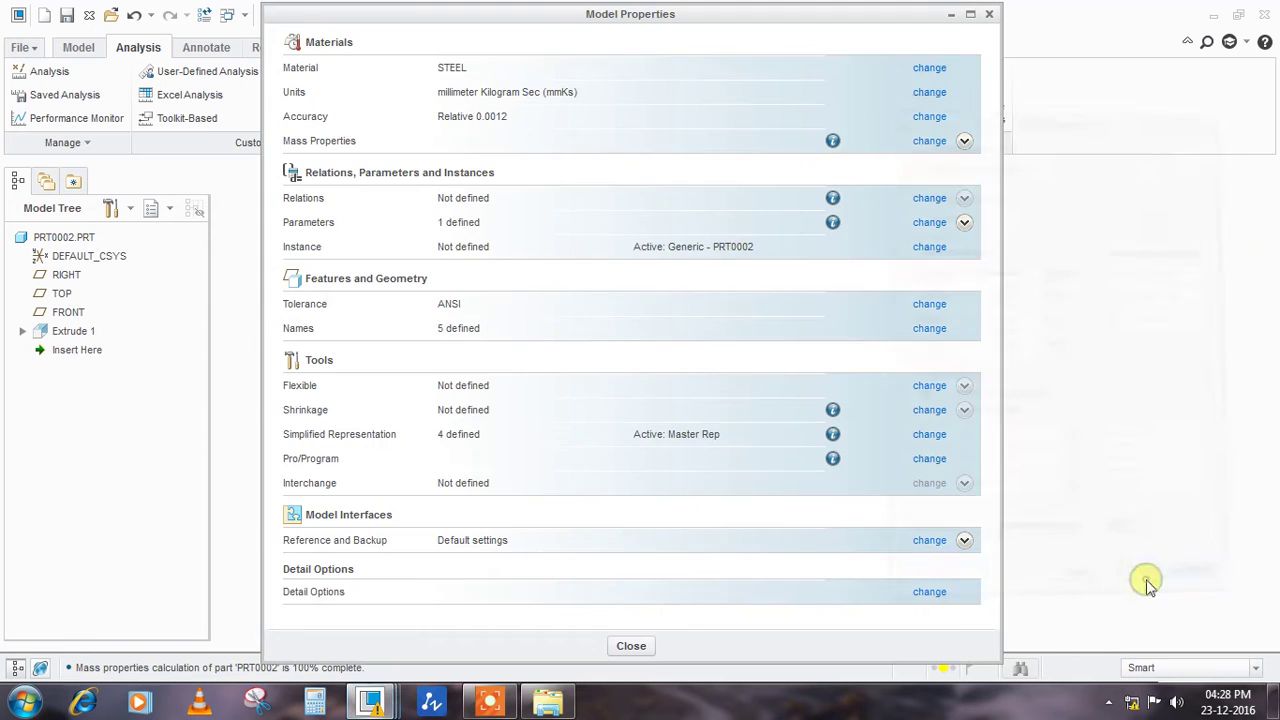
click(634, 644)
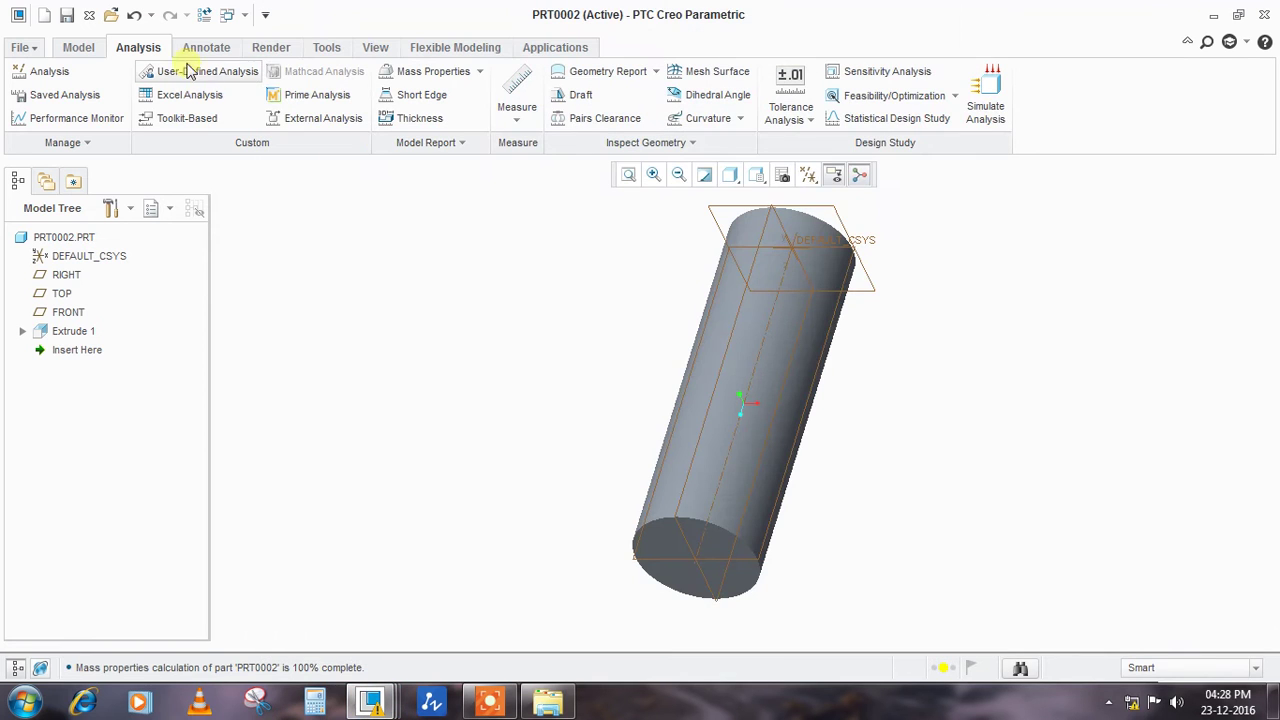
Run a mass properties analysis on the cylinder's solid geometry using DEFAULT_CSYS as the coordinate system and review the results
click(426, 74)
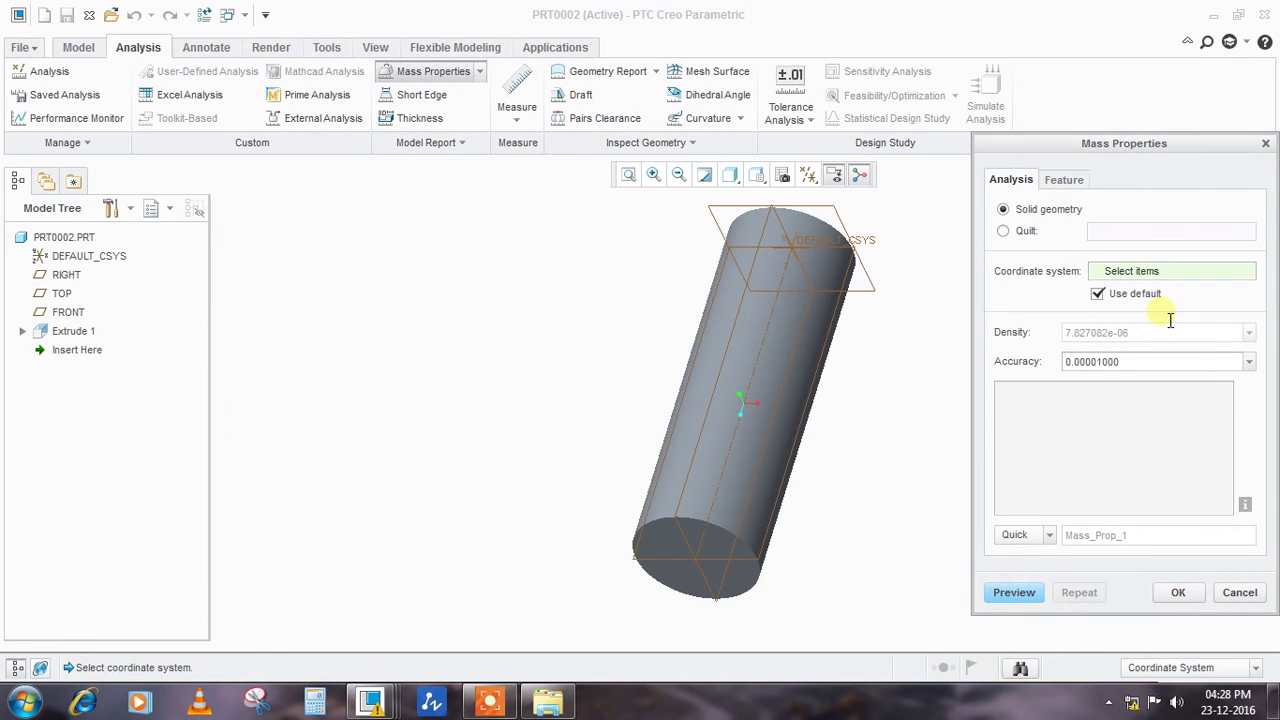
click(833, 248)
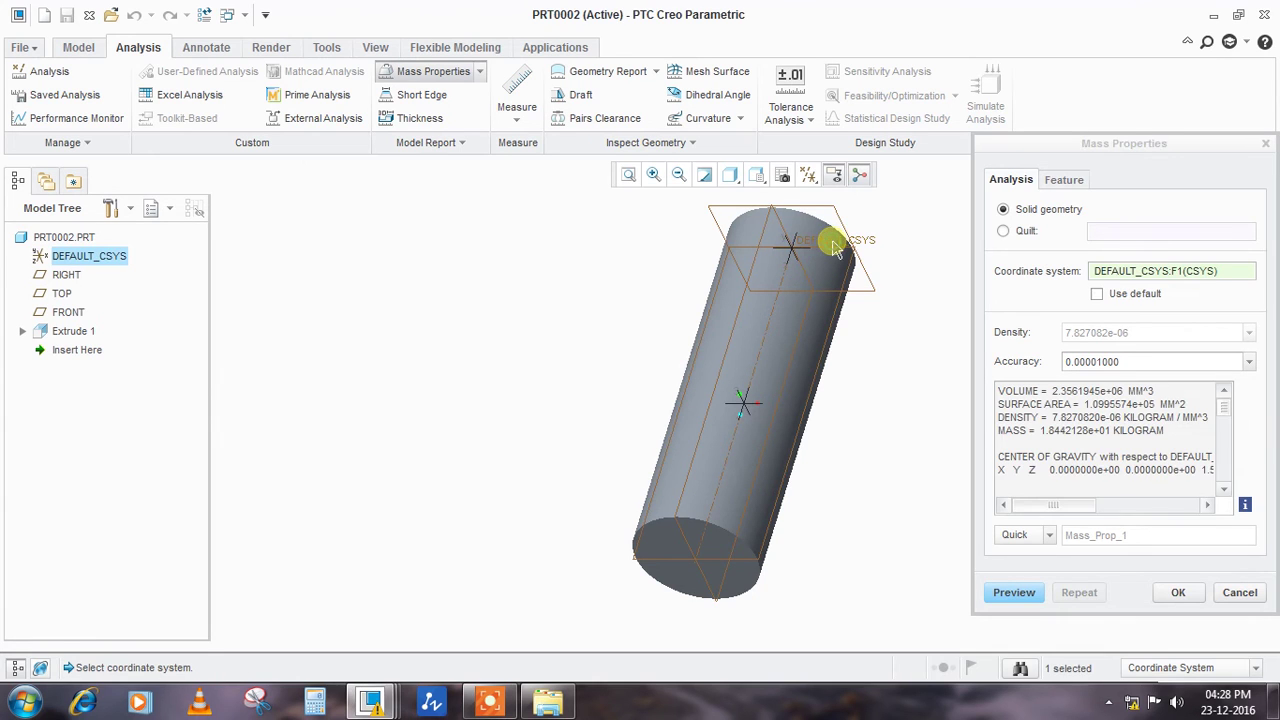
drag(1042, 432, 1150, 446)
click(1178, 592)
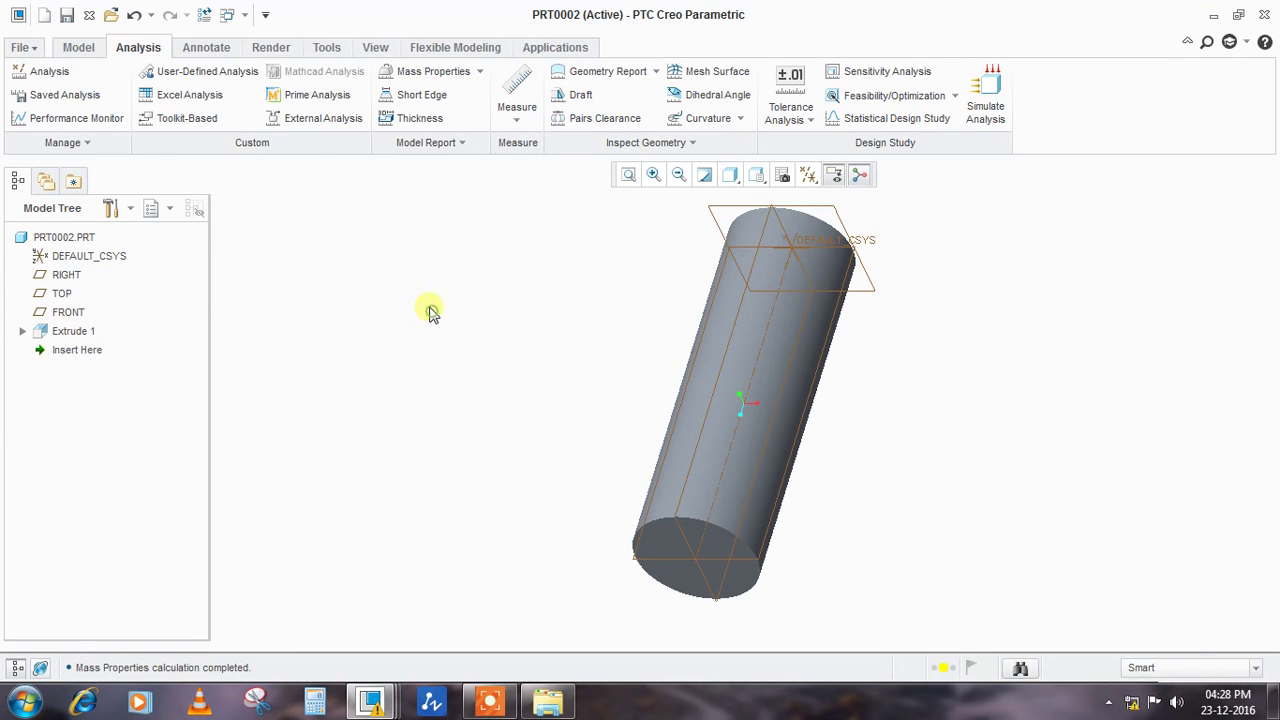
Switch to the ASM0001.ASM assembly and highlight each of its three components in turn
click(100, 48)
click(228, 15)
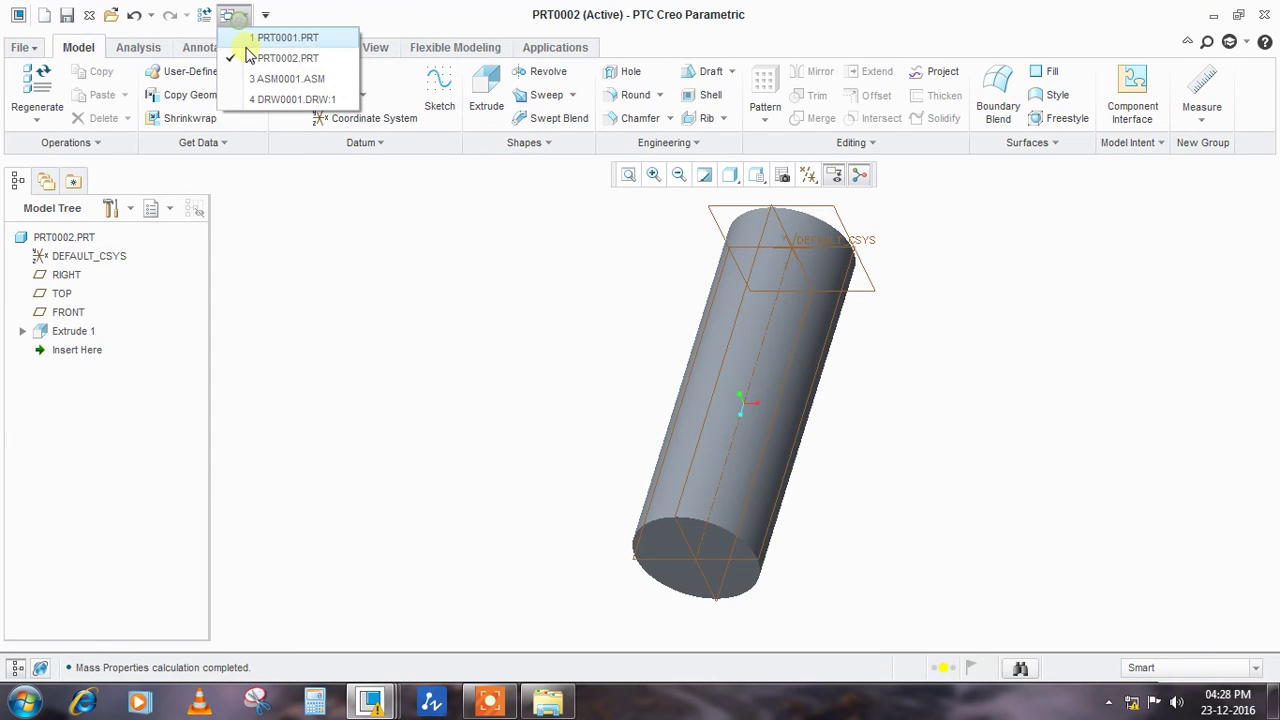
click(266, 78)
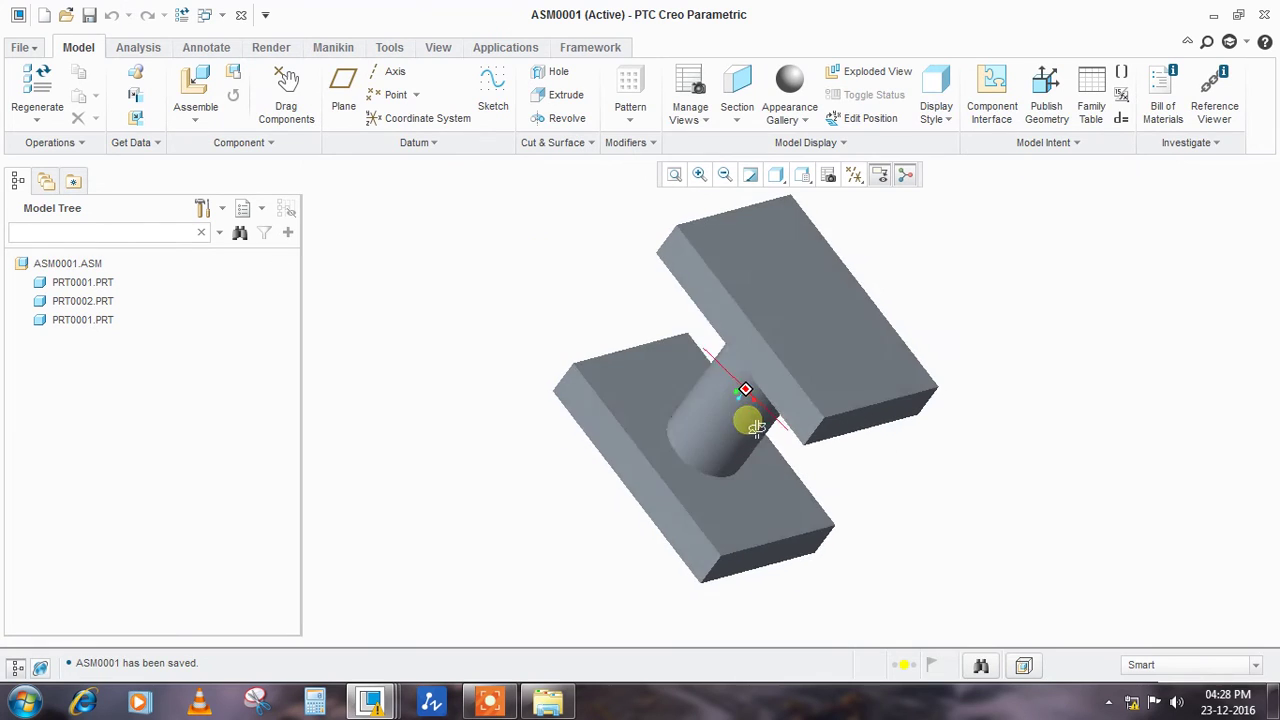
click(106, 282)
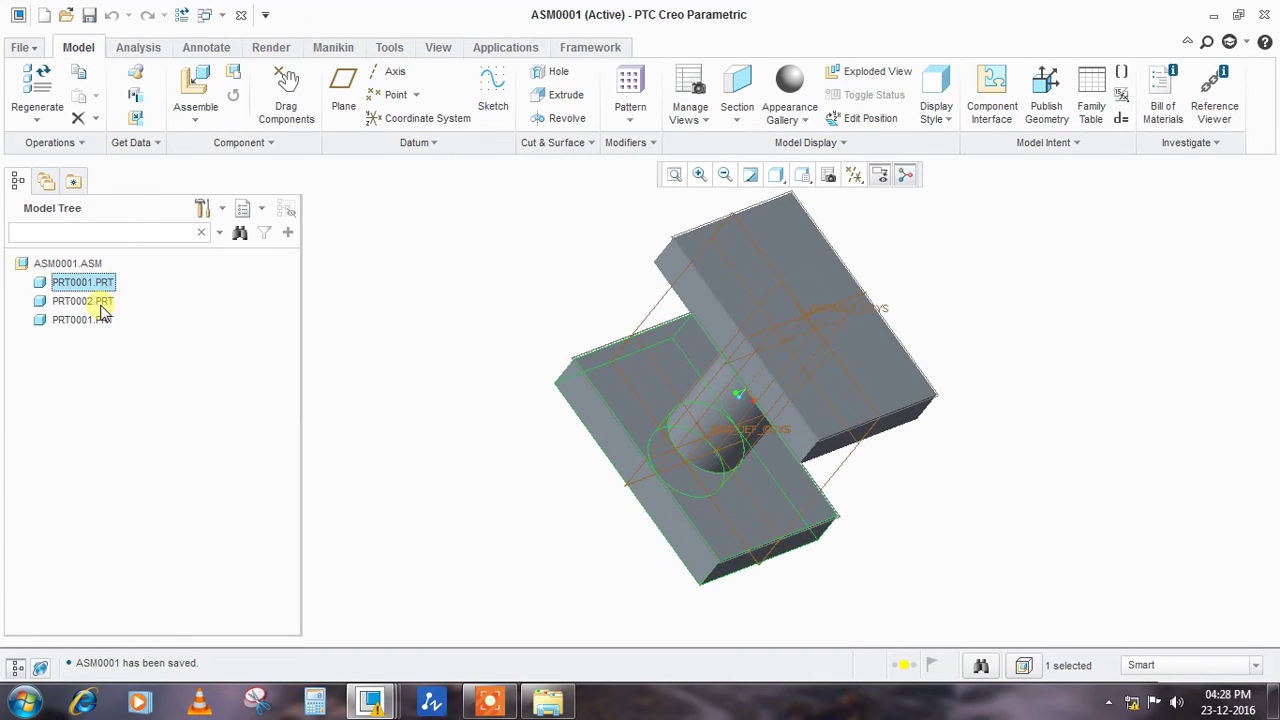
click(100, 302)
click(102, 319)
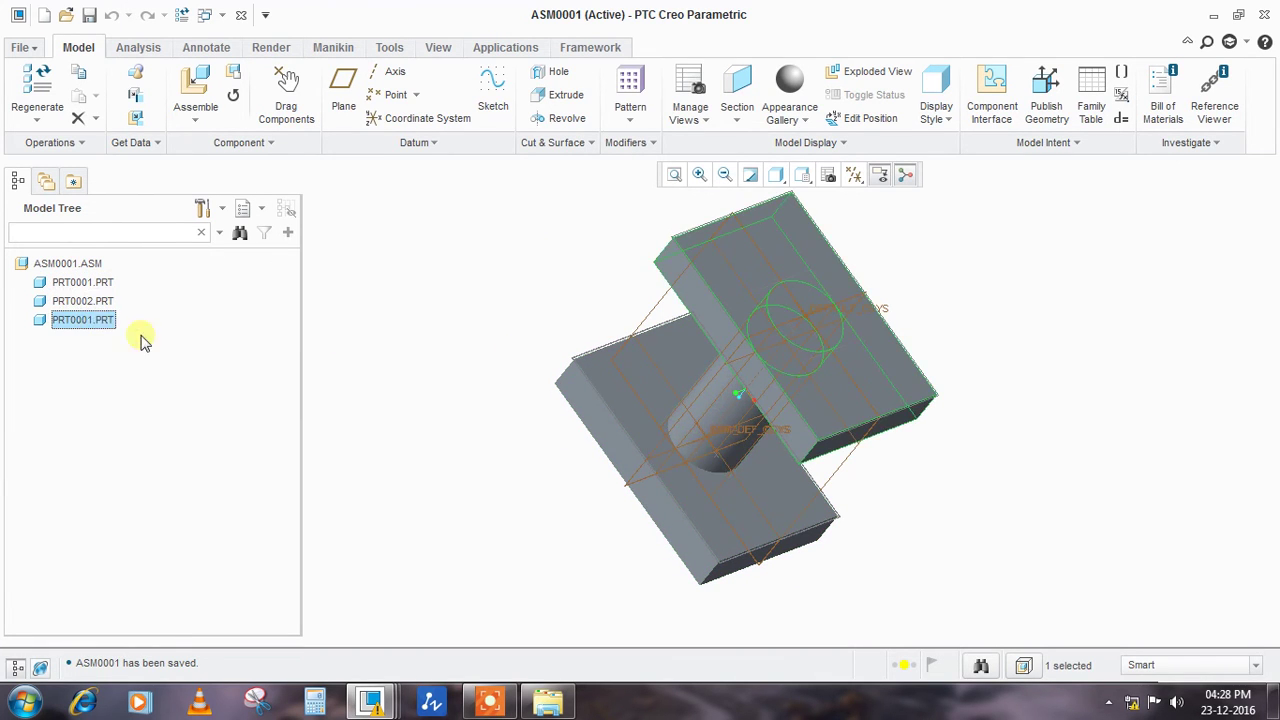
click(371, 368)
click(511, 356)
Switch to the DRW0001 drawing and place a table of five columns and two rows in the empty area beside the views
click(208, 18)
click(234, 97)
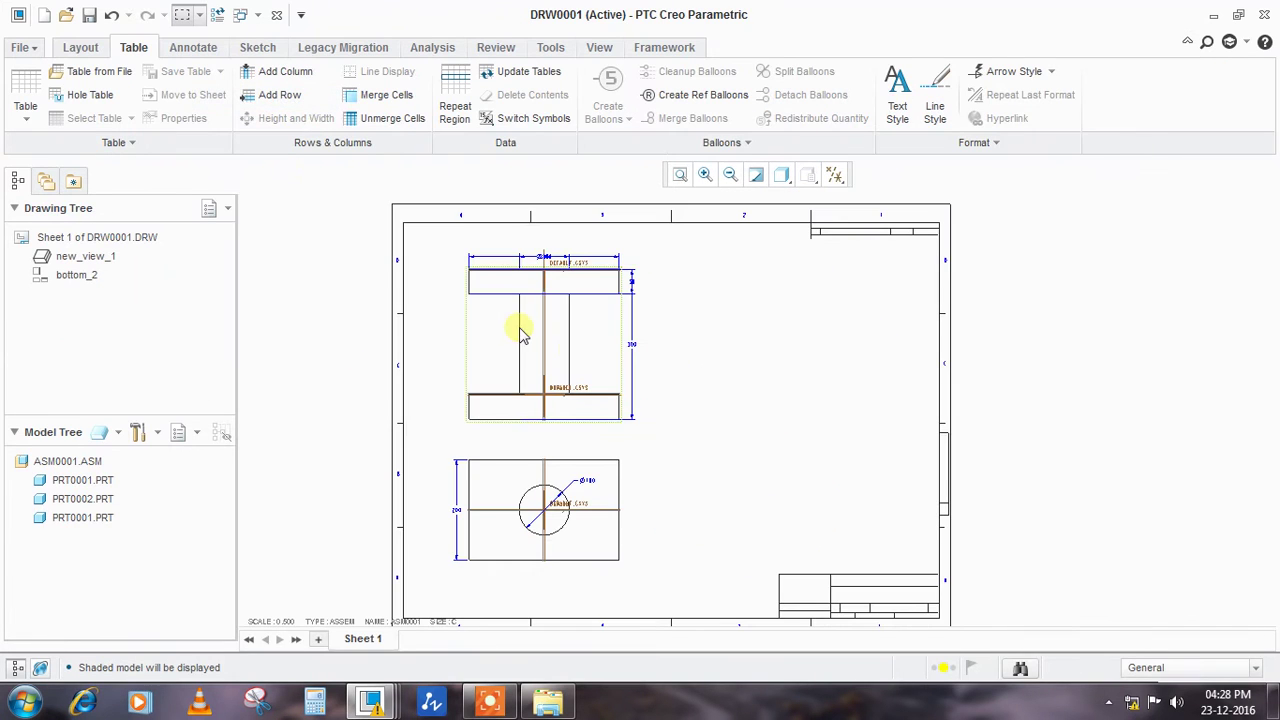
scroll(800, 416, down, 1)
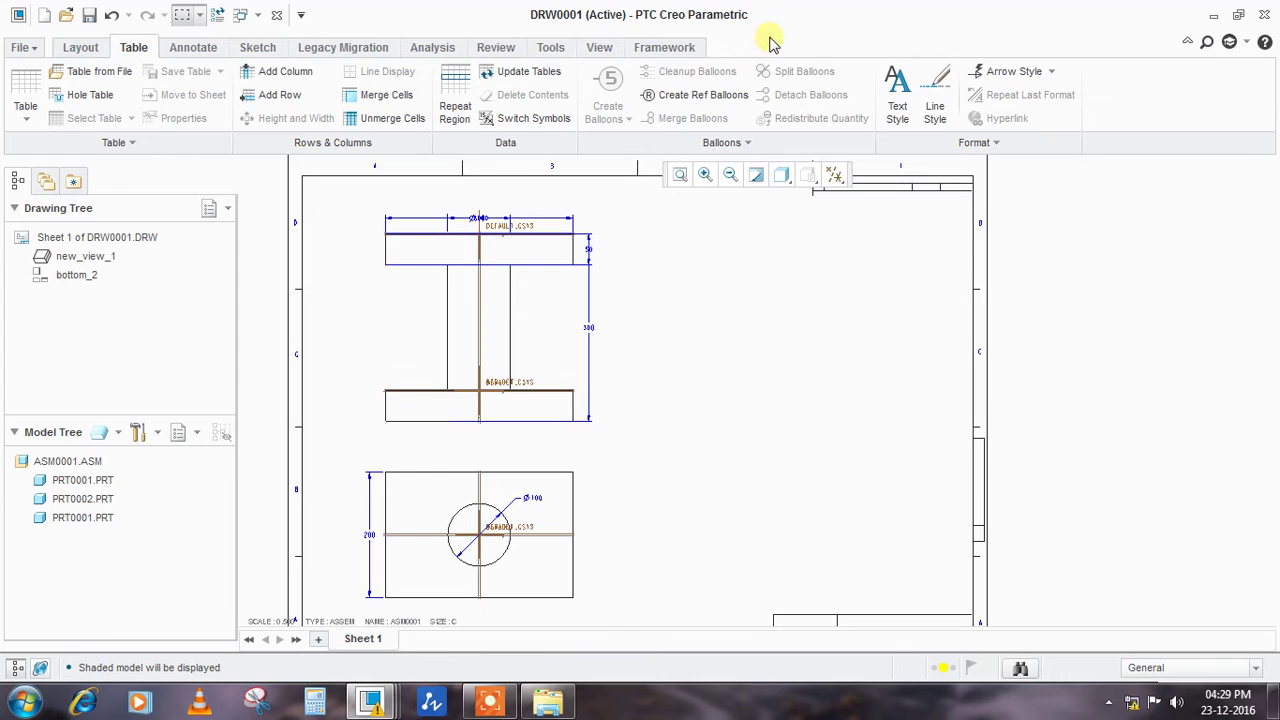
click(24, 102)
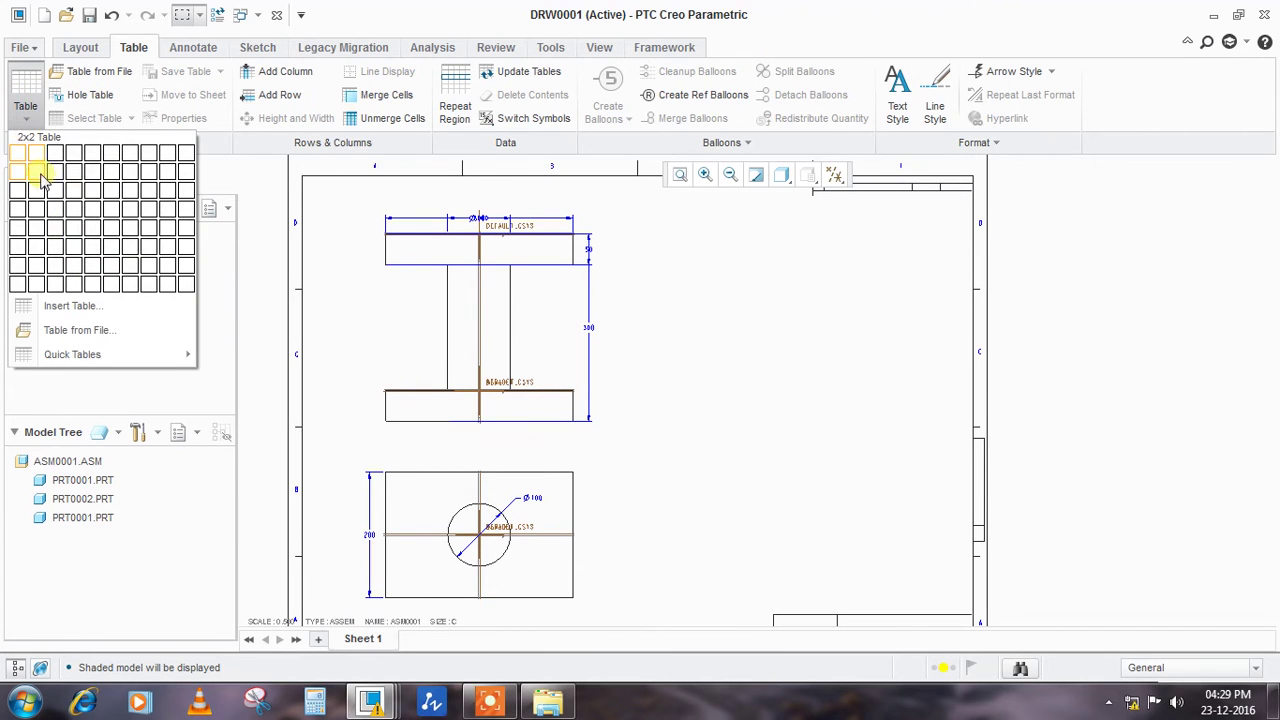
click(97, 172)
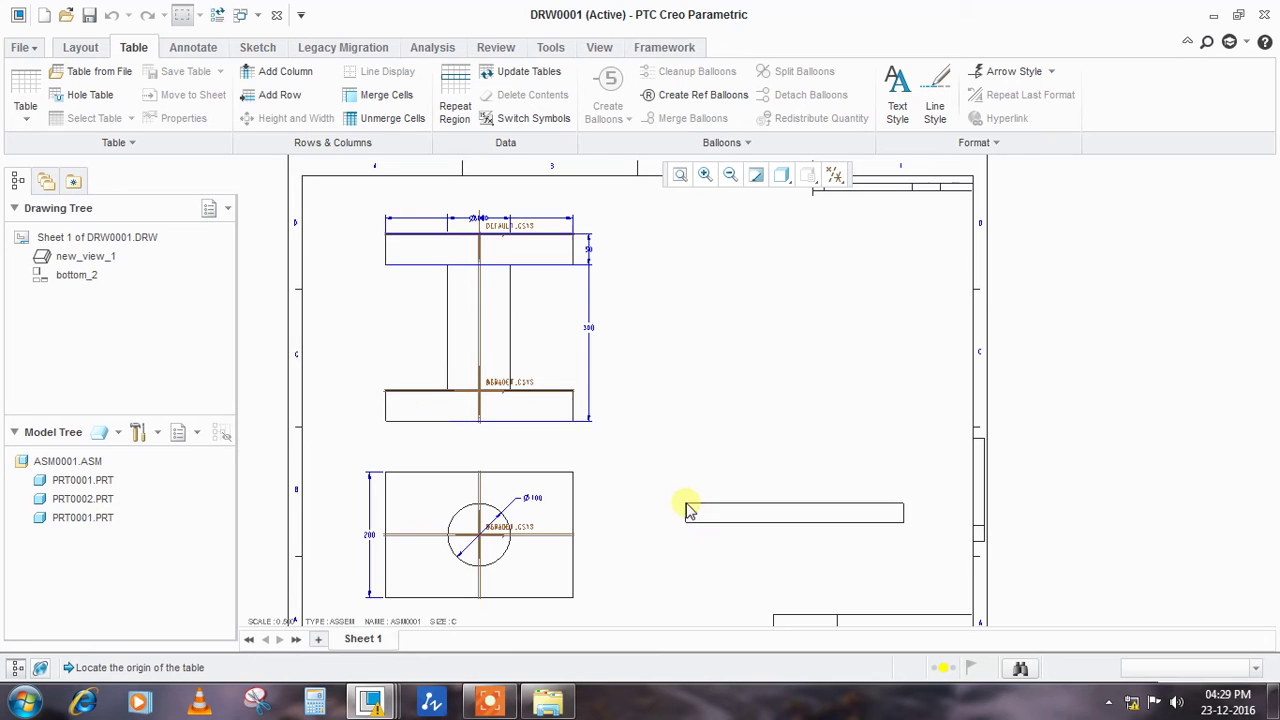
click(703, 505)
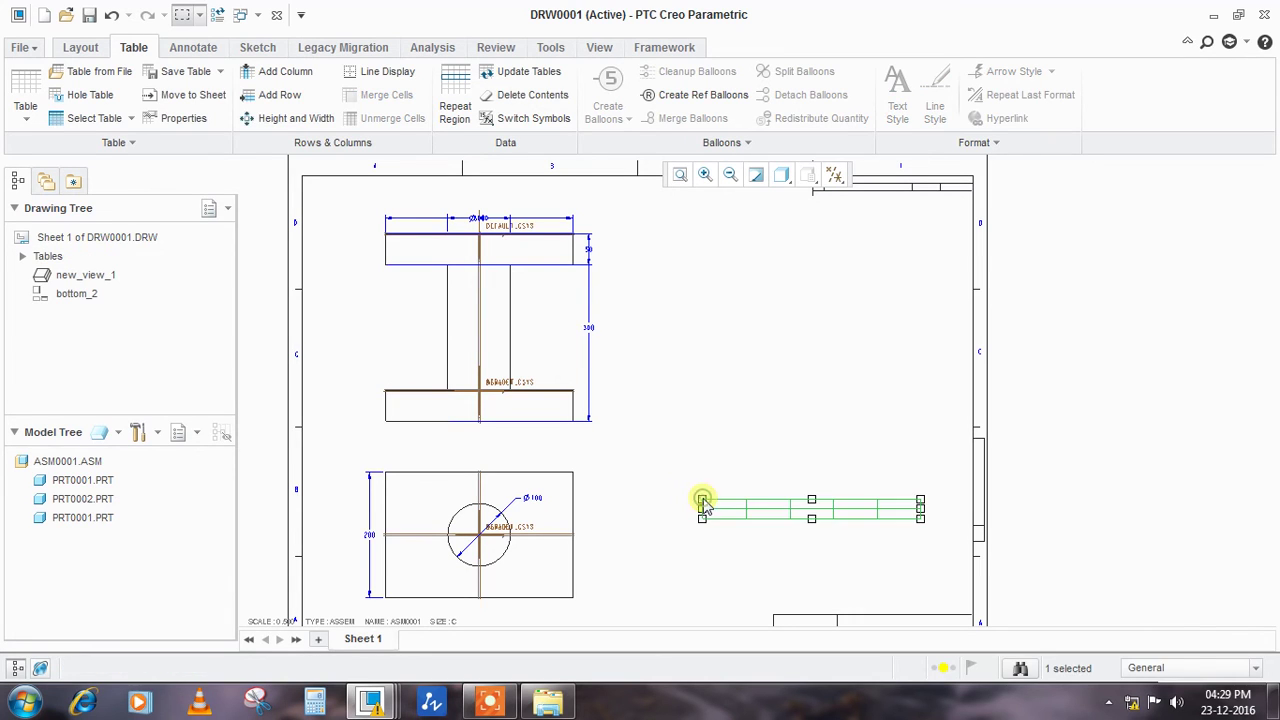
Enter the headings SR.NO. and PART_NAME in the first two cells of the table's bottom row
scroll(700, 500, down, 5)
double_click(648, 487)
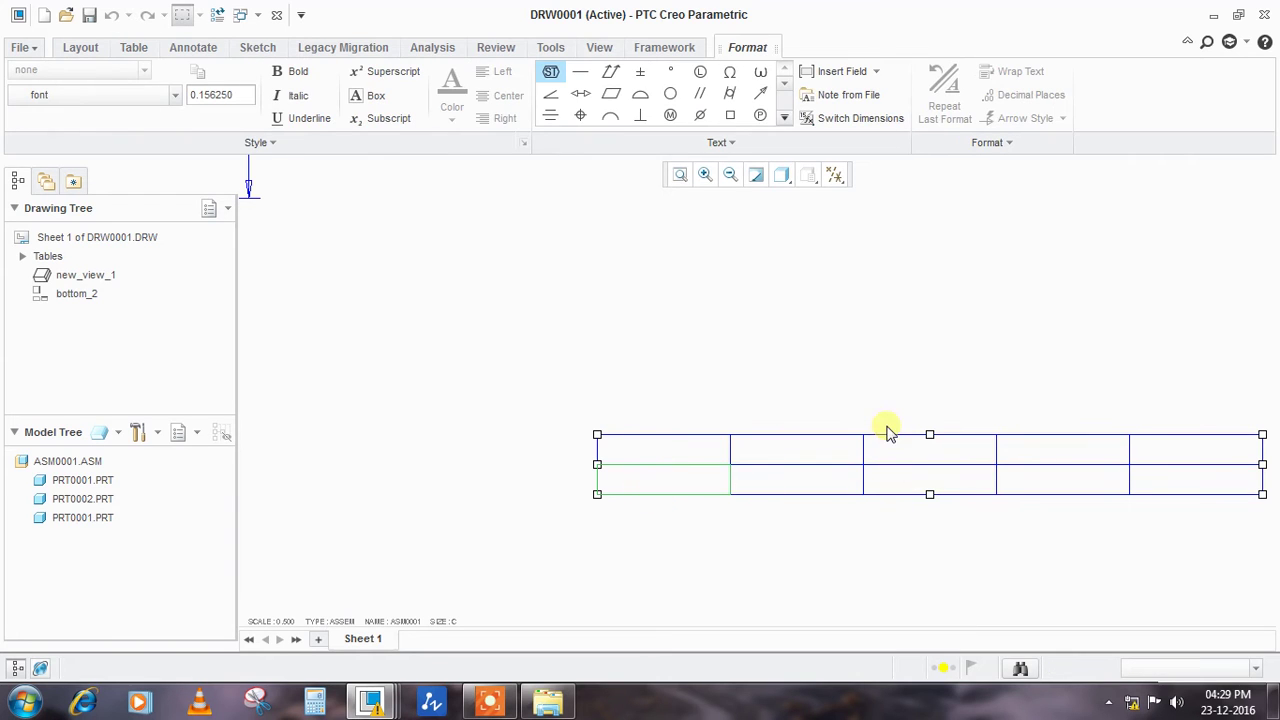
text(SR.NO)
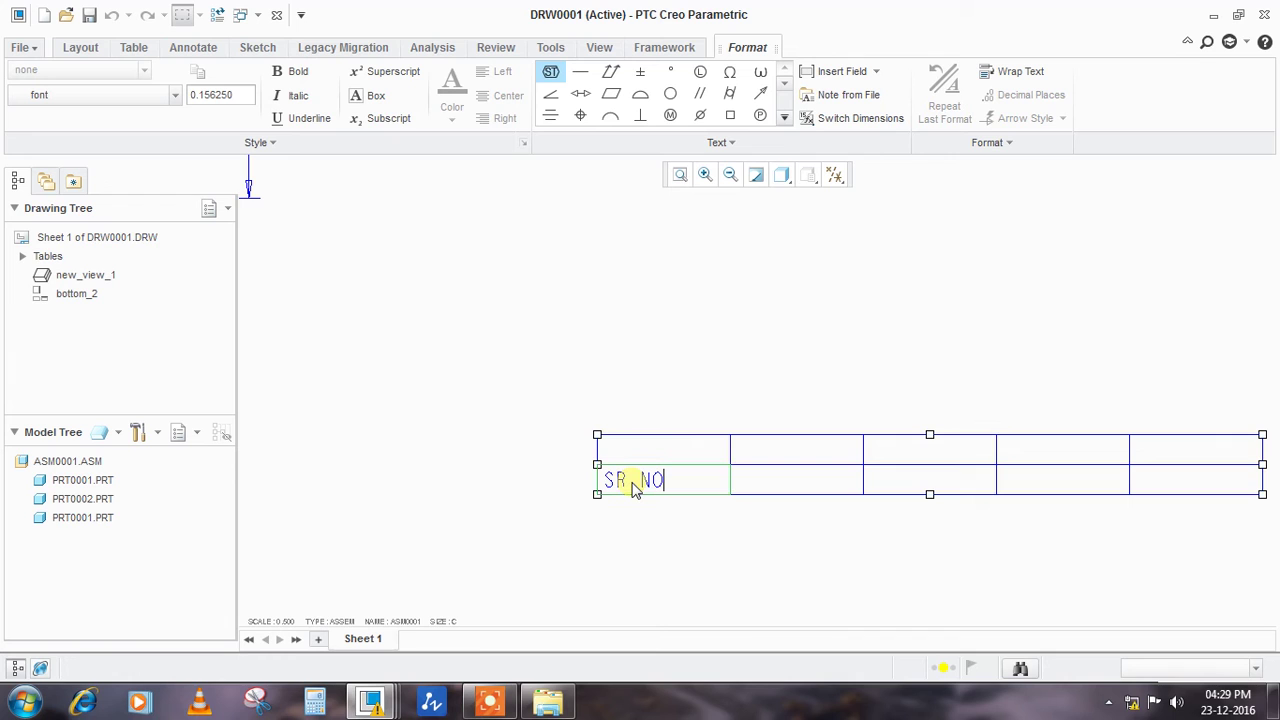
text(.)
click(545, 245)
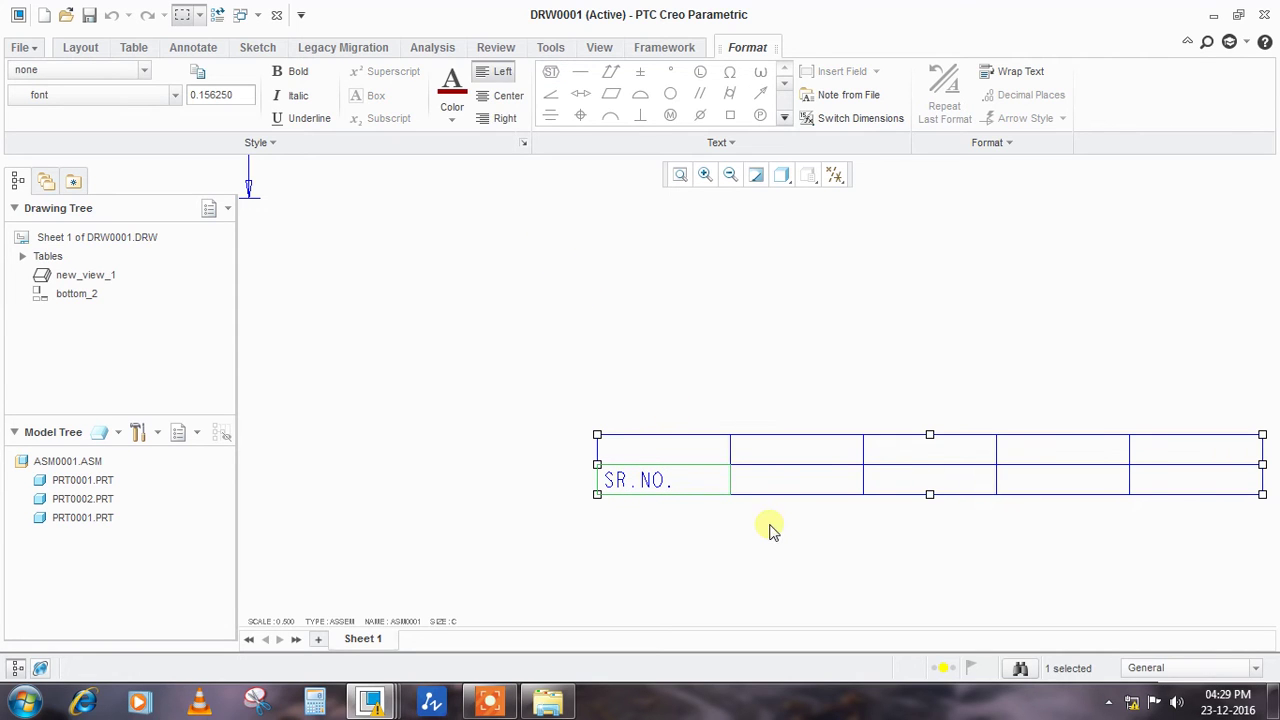
double_click(766, 485)
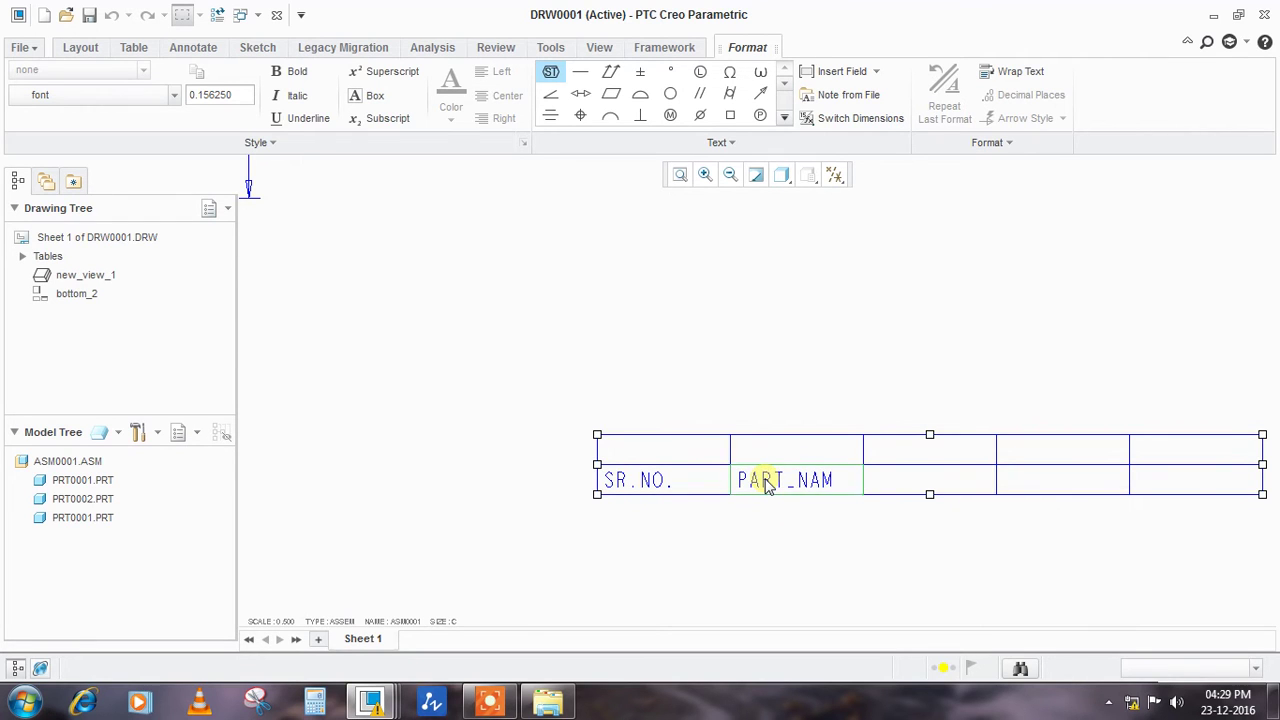
click(677, 371)
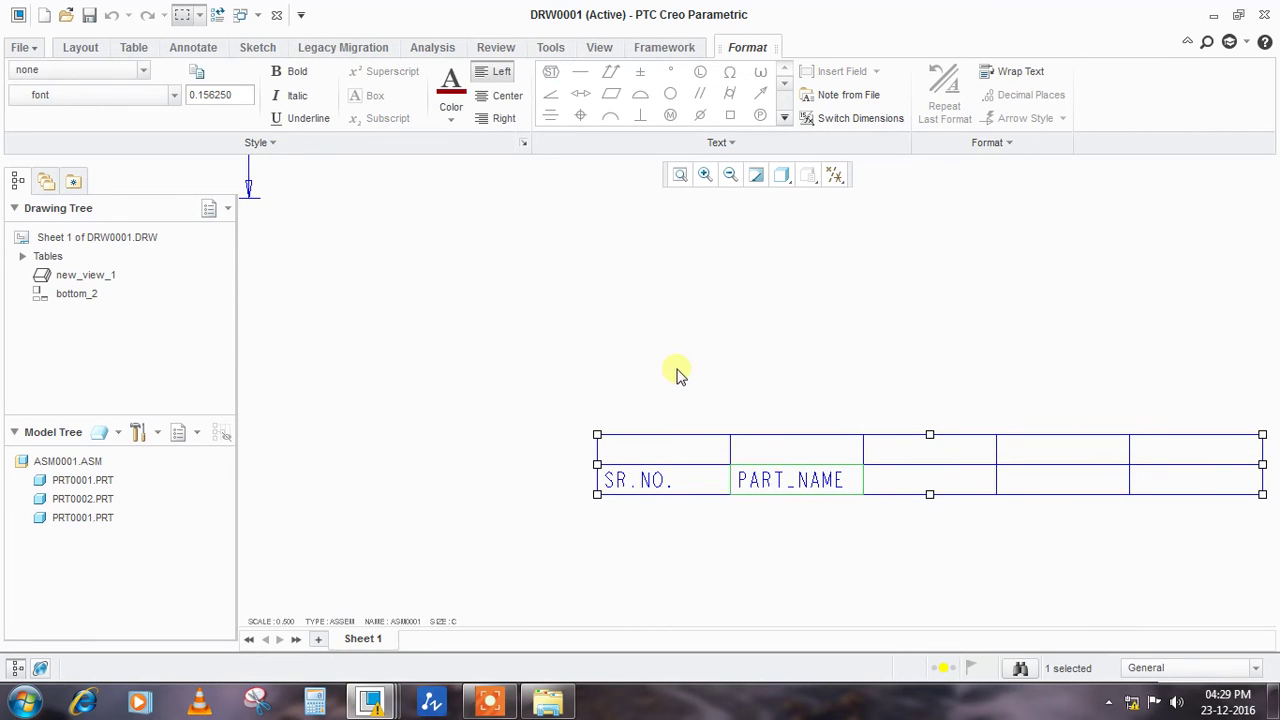
Enter the heading MATERIAL in the third cell of the table's bottom row
click(933, 488)
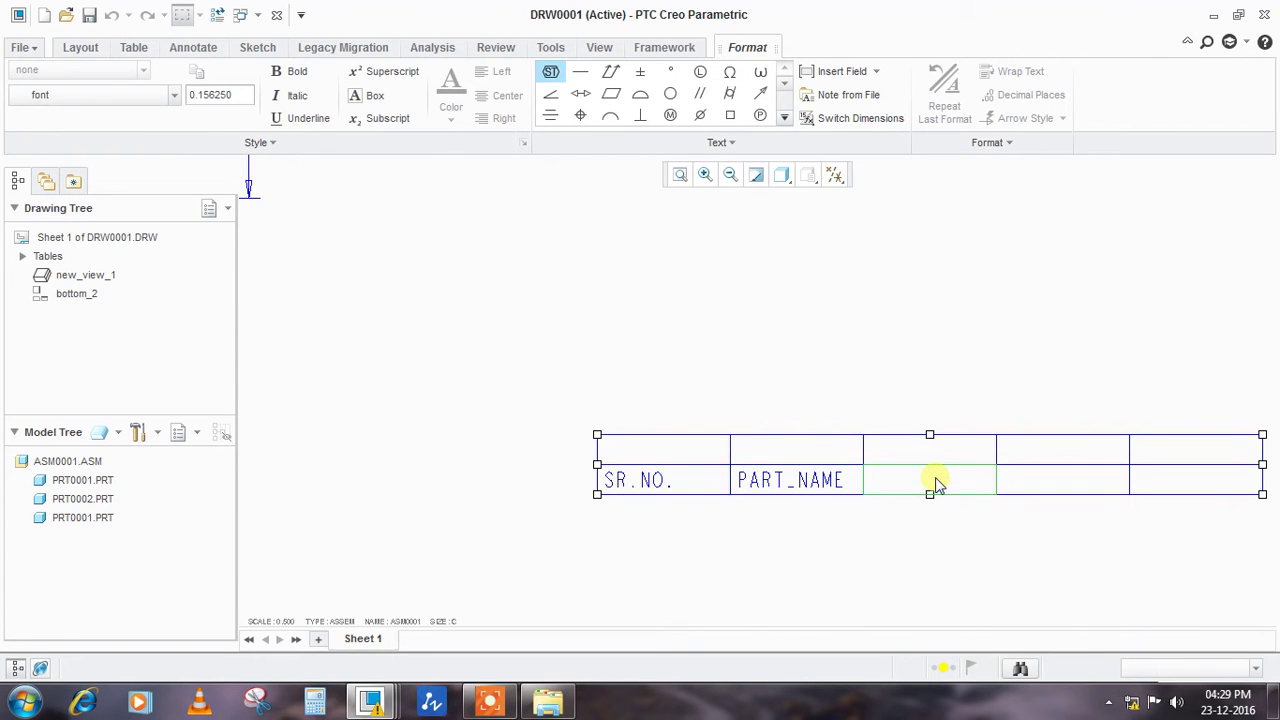
text(MATERIA)
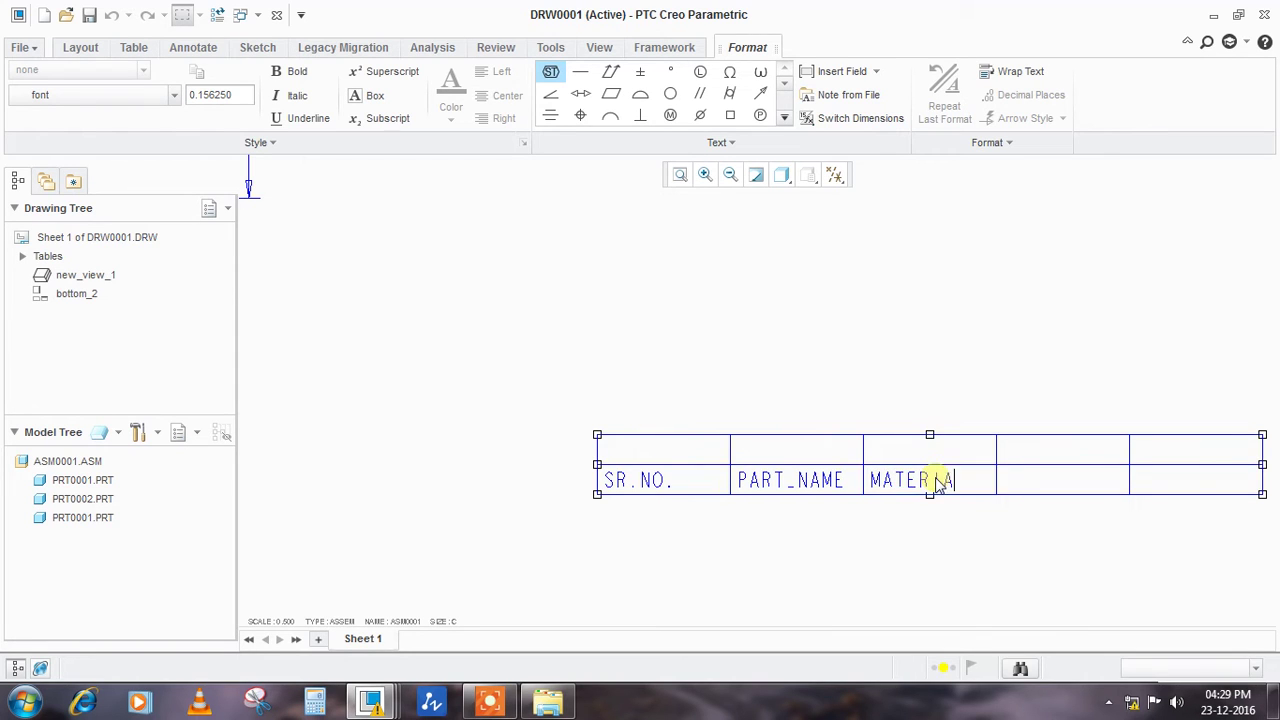
scroll(423, 423, up, 3)
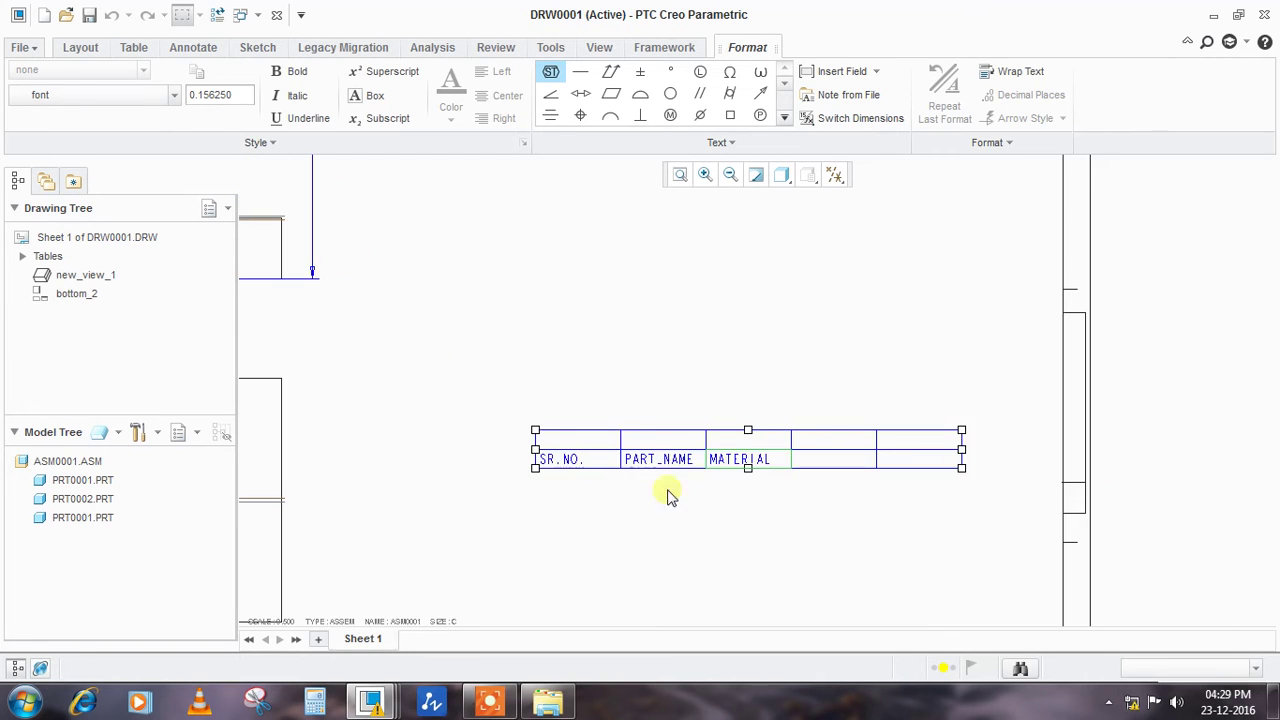
click(779, 512)
Enter the heading WEIGHT(KGS) in the fourth cell of the table's bottom row
scroll(808, 494, down, 3)
click(808, 429)
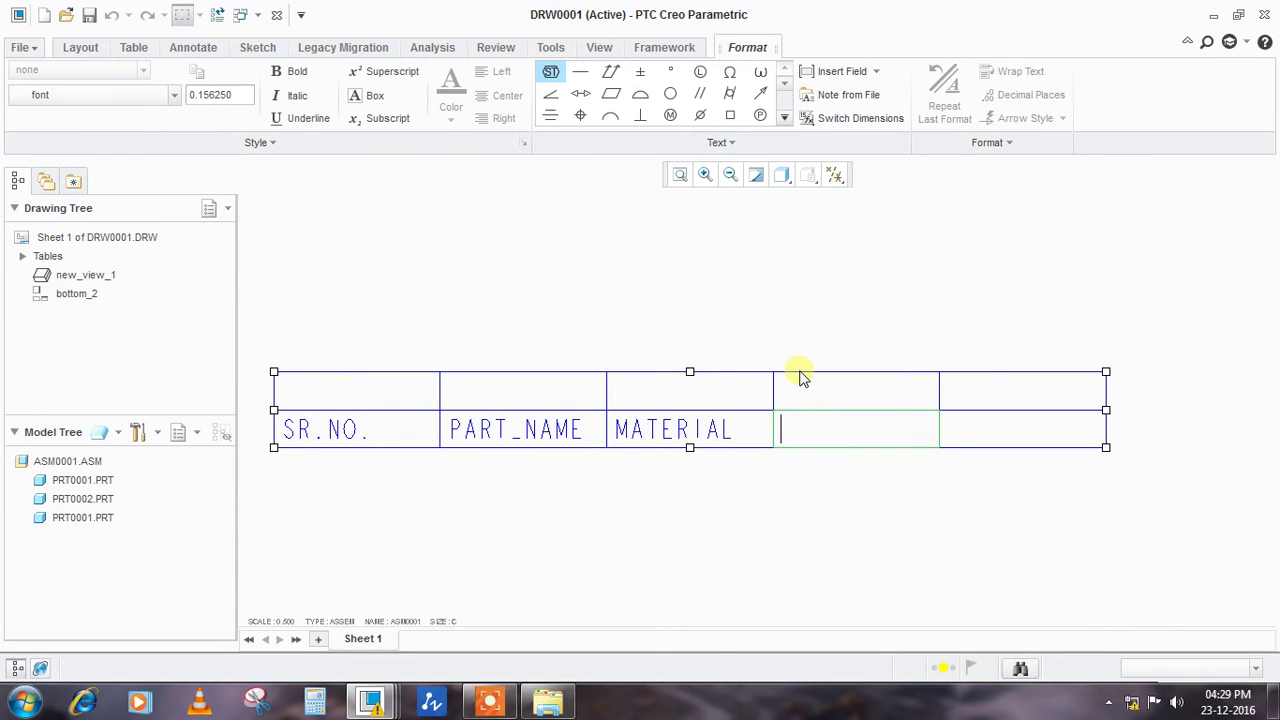
text(WEIGHT)
key(Home)
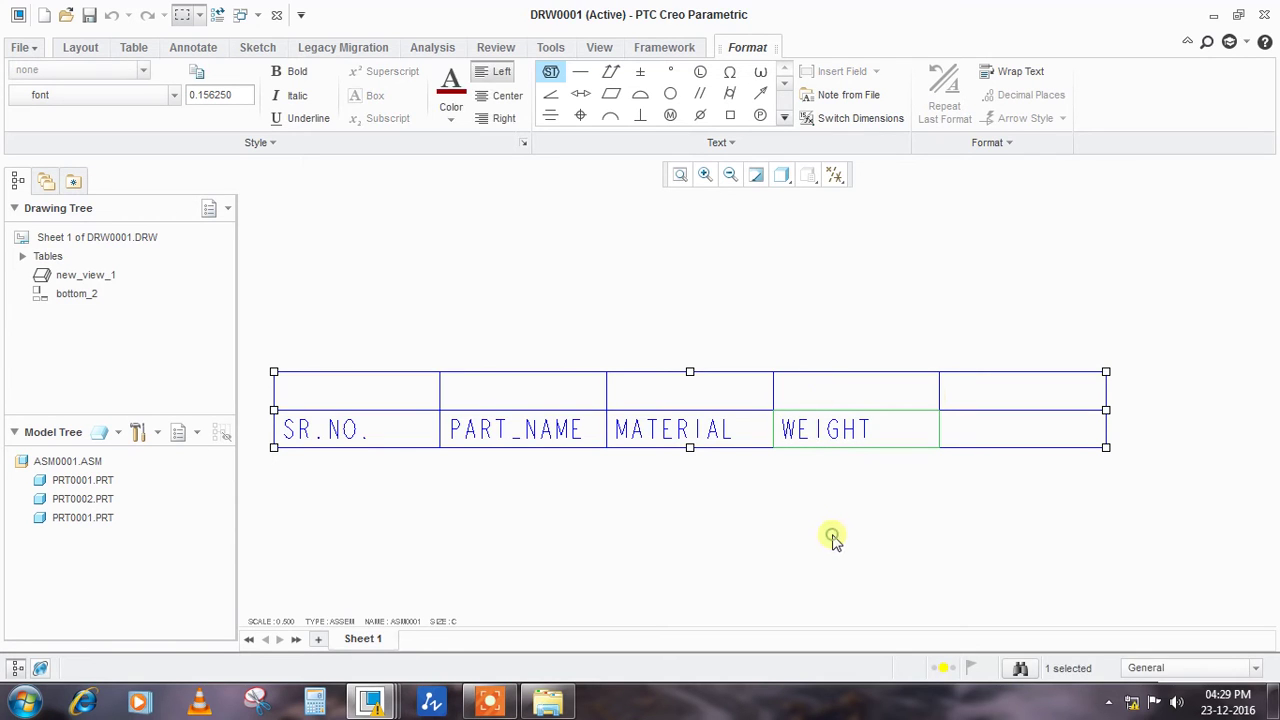
text((KGS)
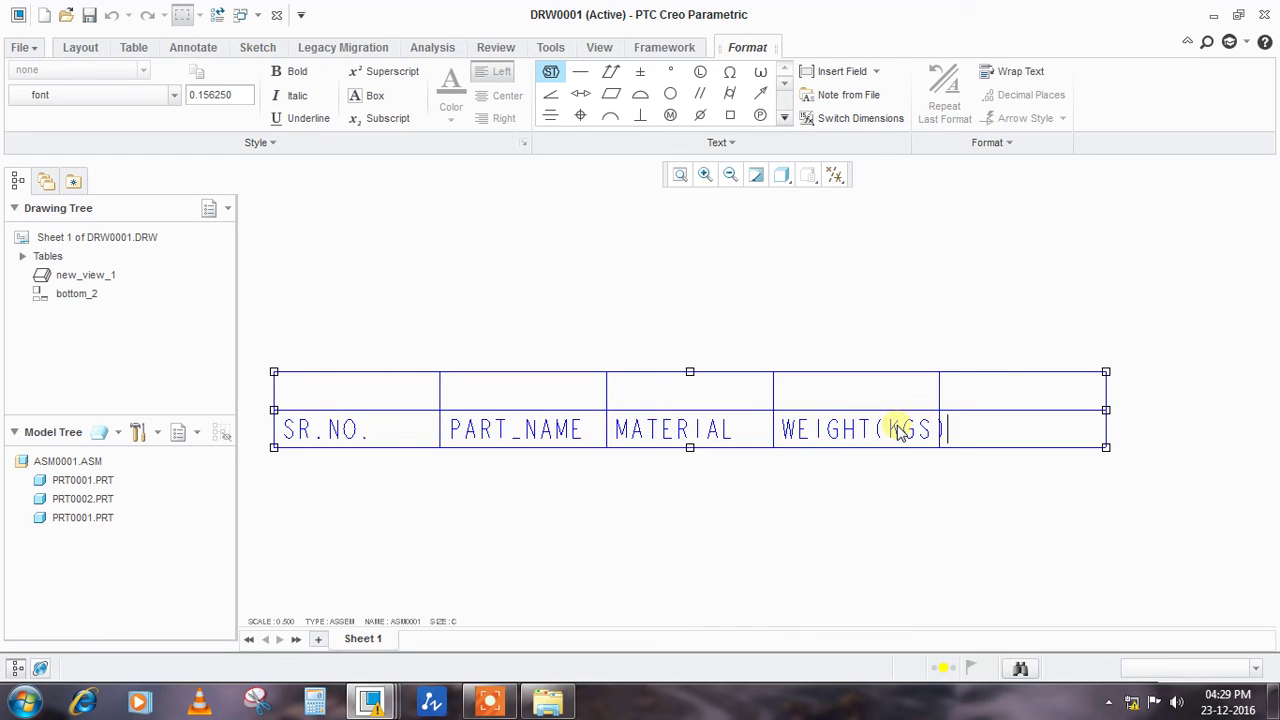
click(877, 520)
click(1000, 478)
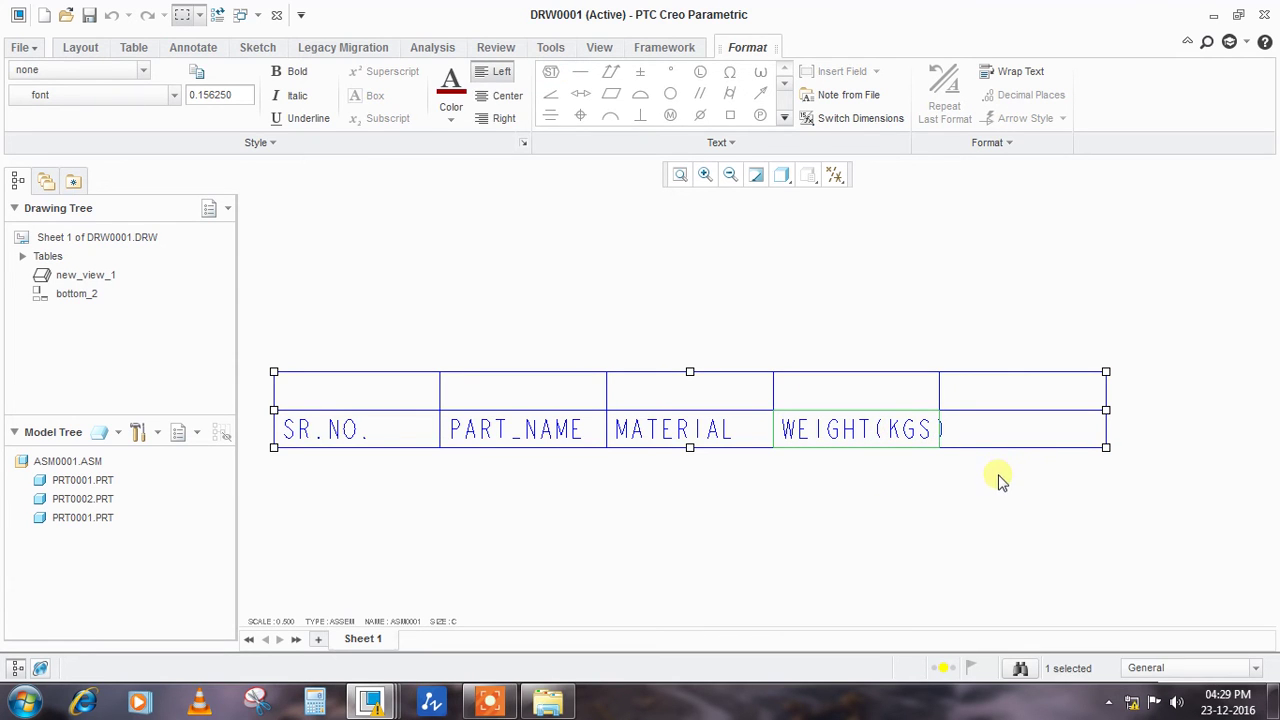
Enter the heading QTY. in the last cell of the table's bottom row
double_click(978, 428)
text(QTY)
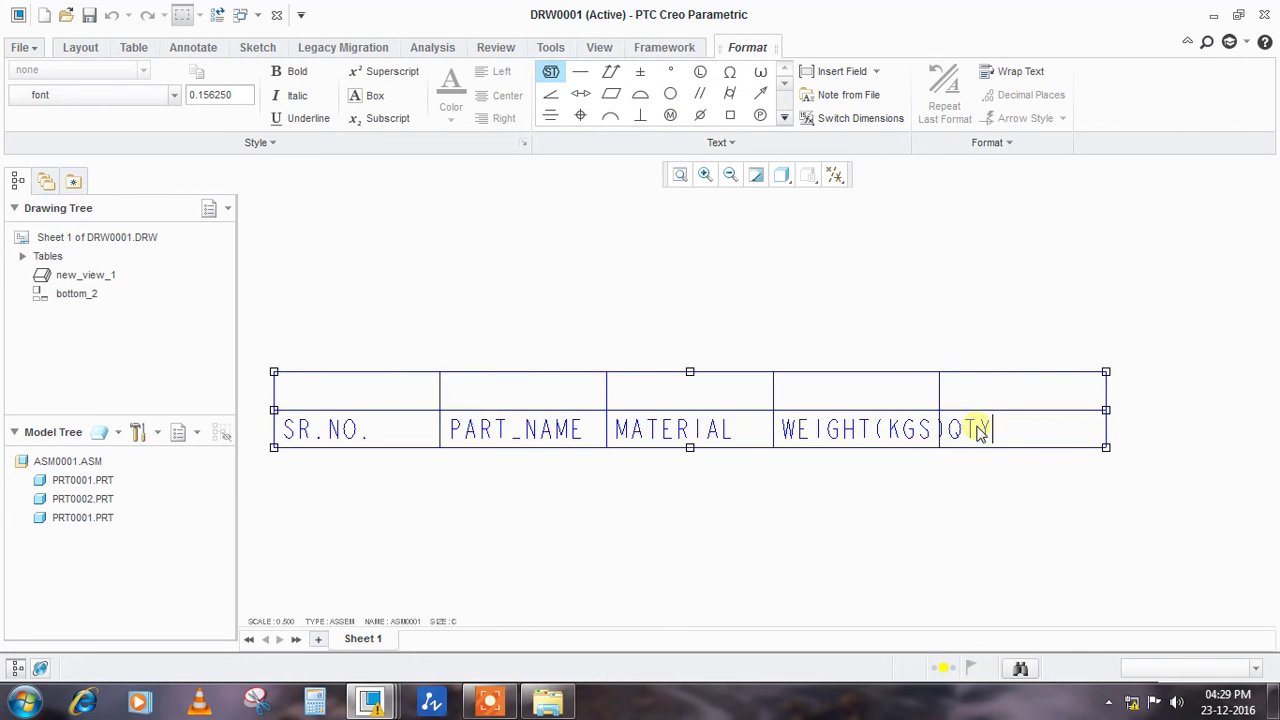
text(.)
click(949, 534)
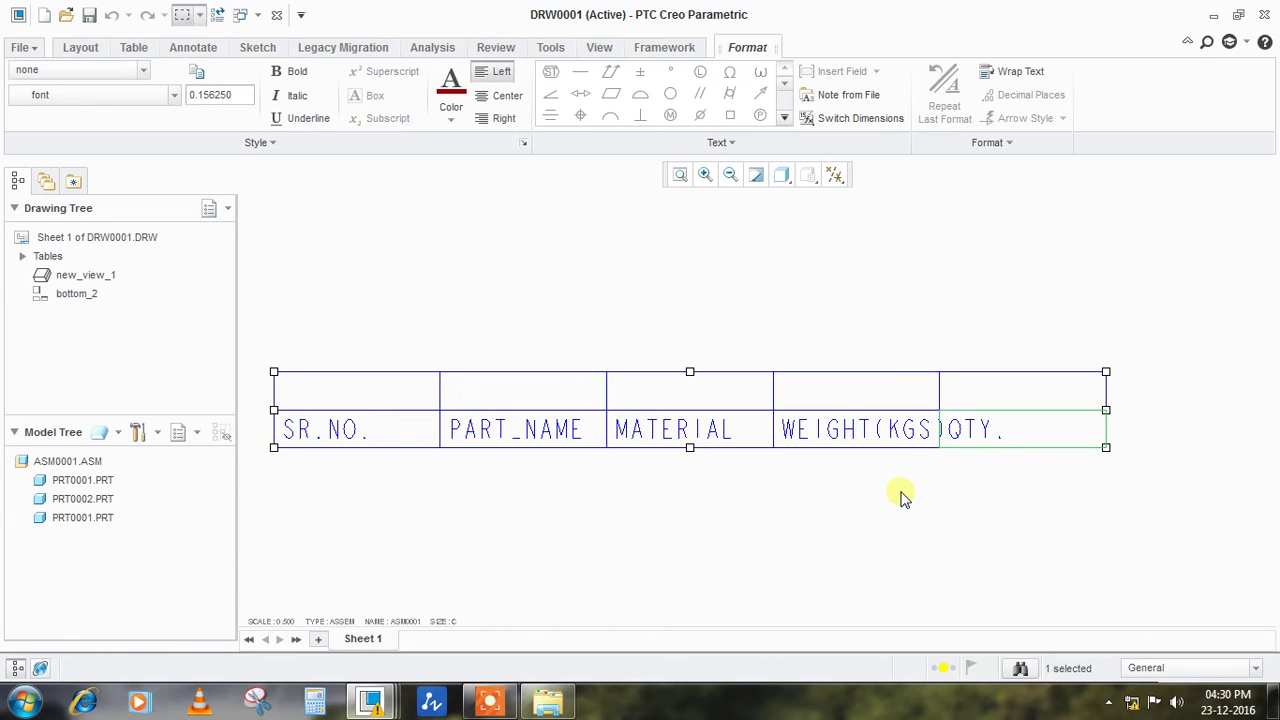
Set the width of the WEIGHT(KGS) column to 1.5 drawing units
click(926, 440)
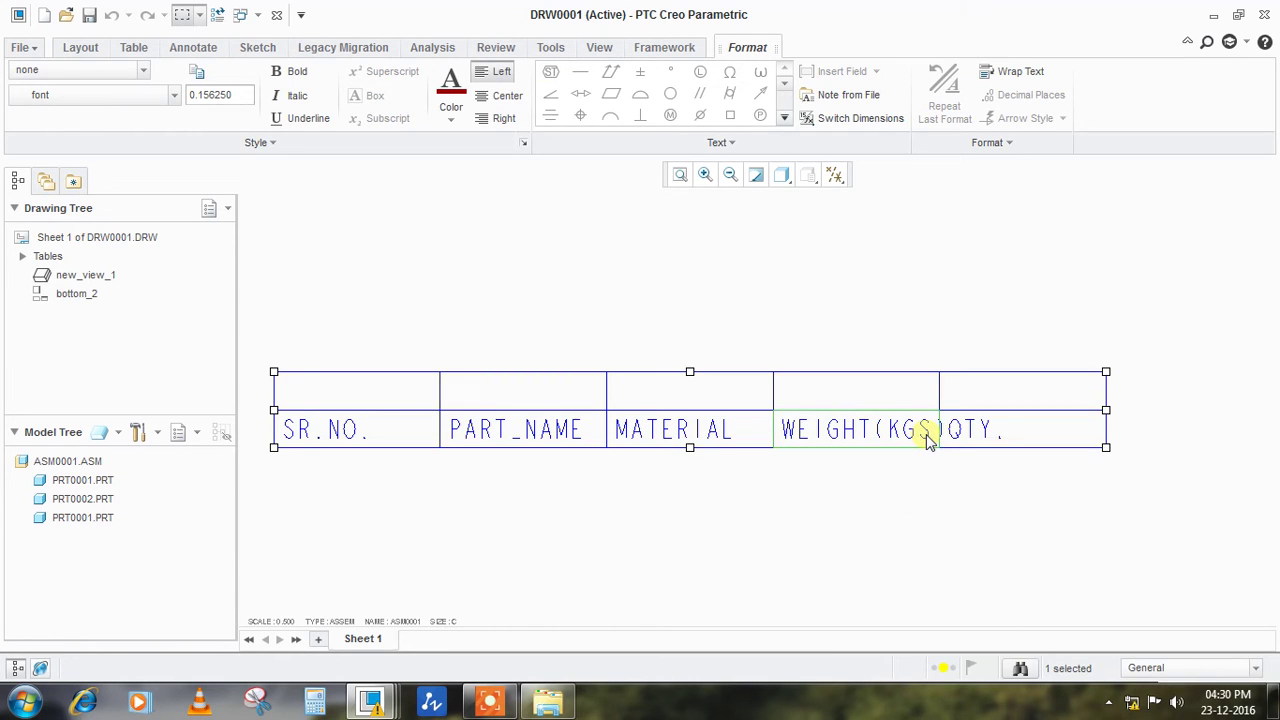
double_click(878, 450)
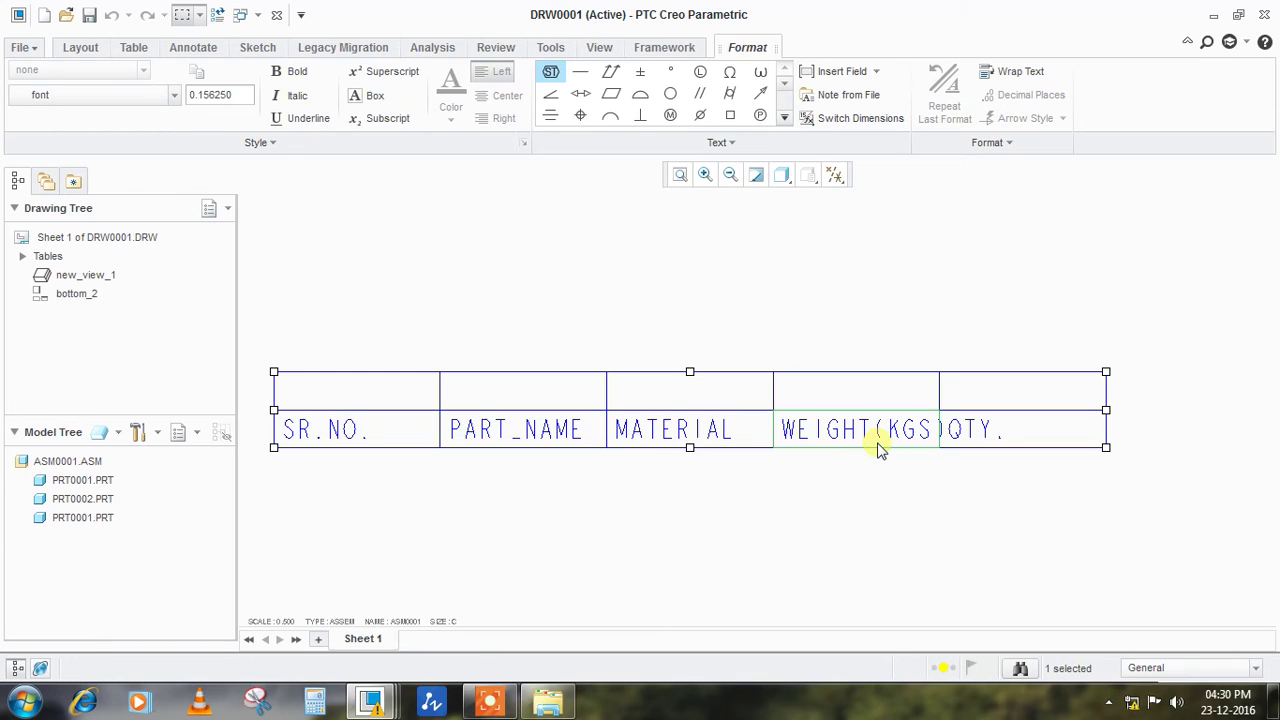
click(910, 523)
click(854, 431)
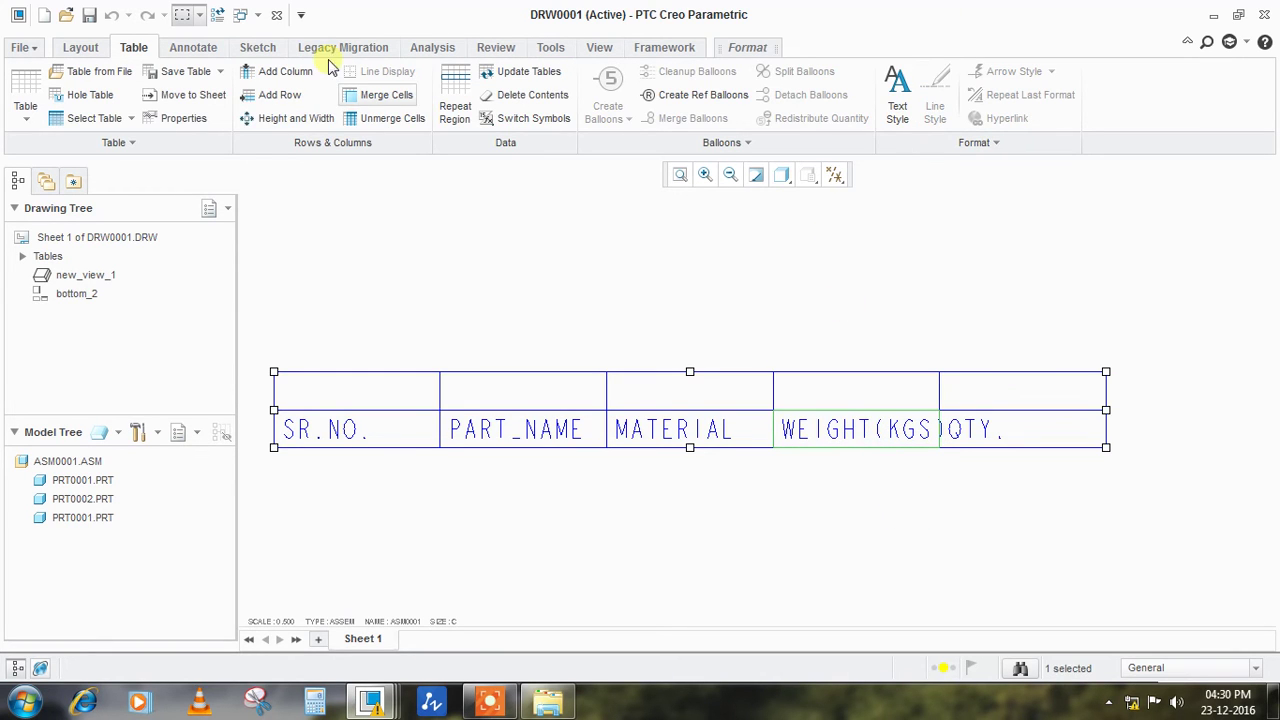
click(288, 118)
drag(1205, 320, 1138, 320)
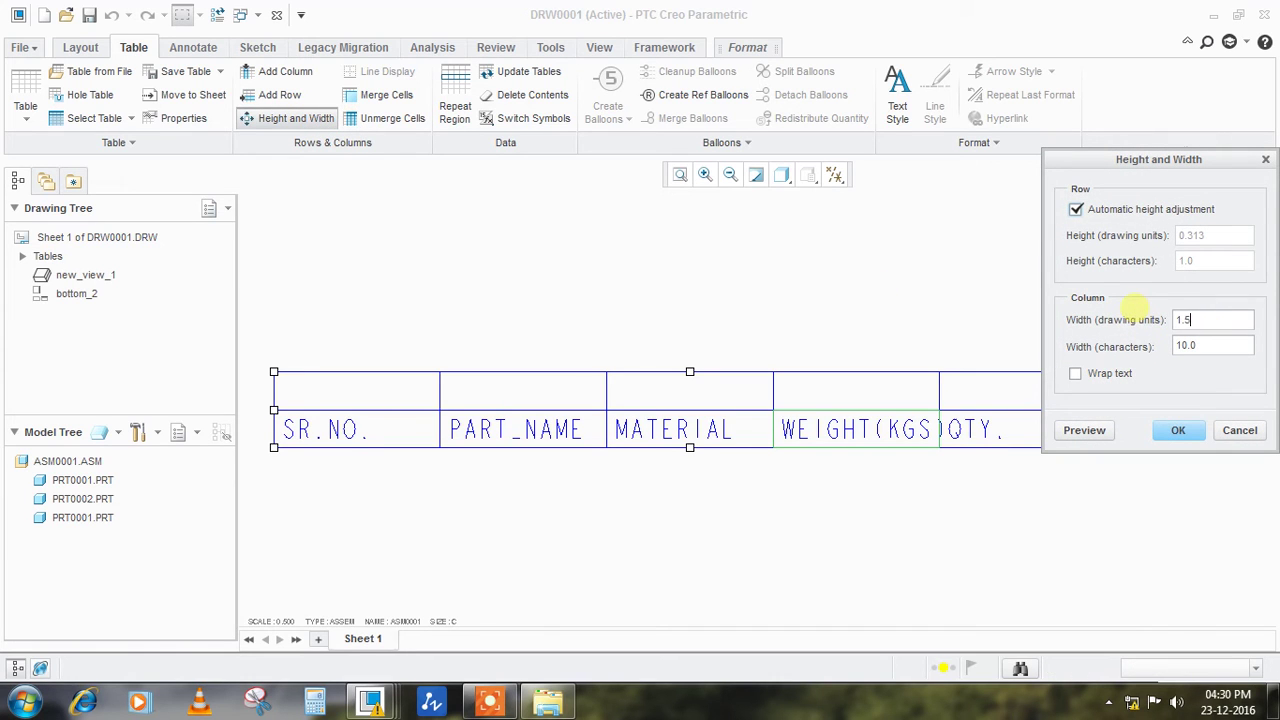
text(1.5)
click(1098, 432)
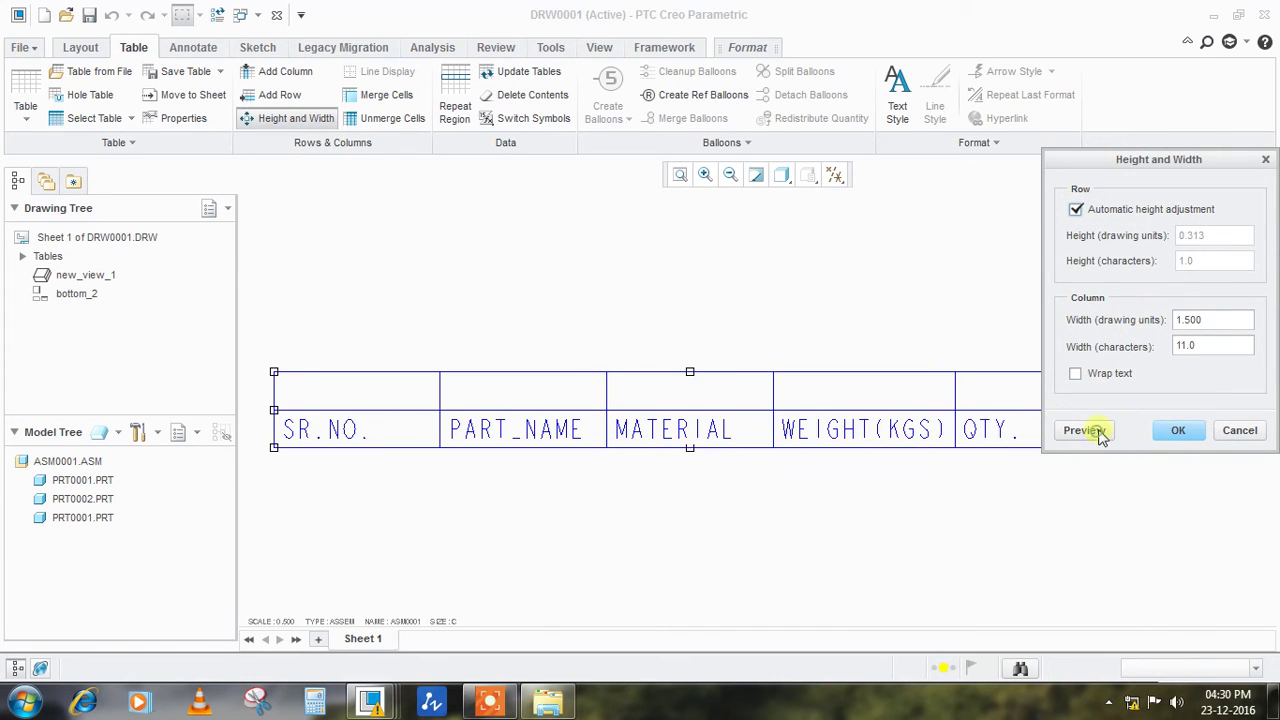
click(1175, 432)
scroll(988, 526, down, 3)
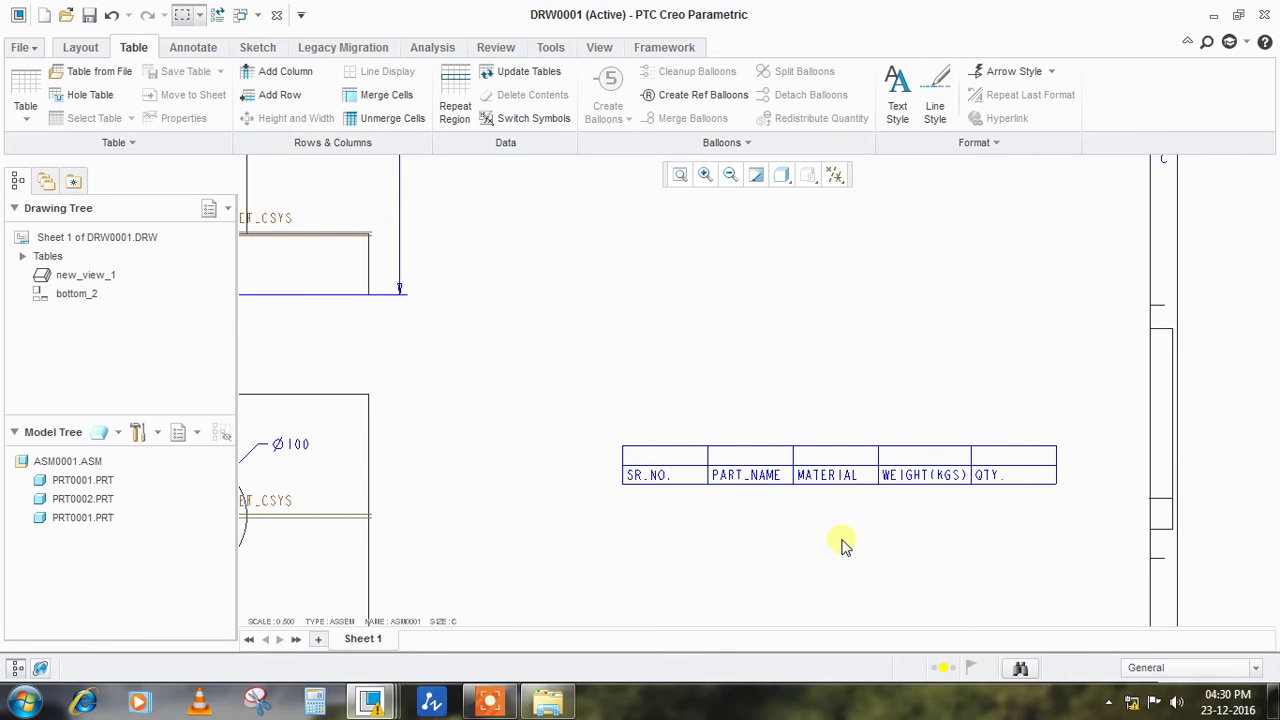
scroll(840, 542, up, 2)
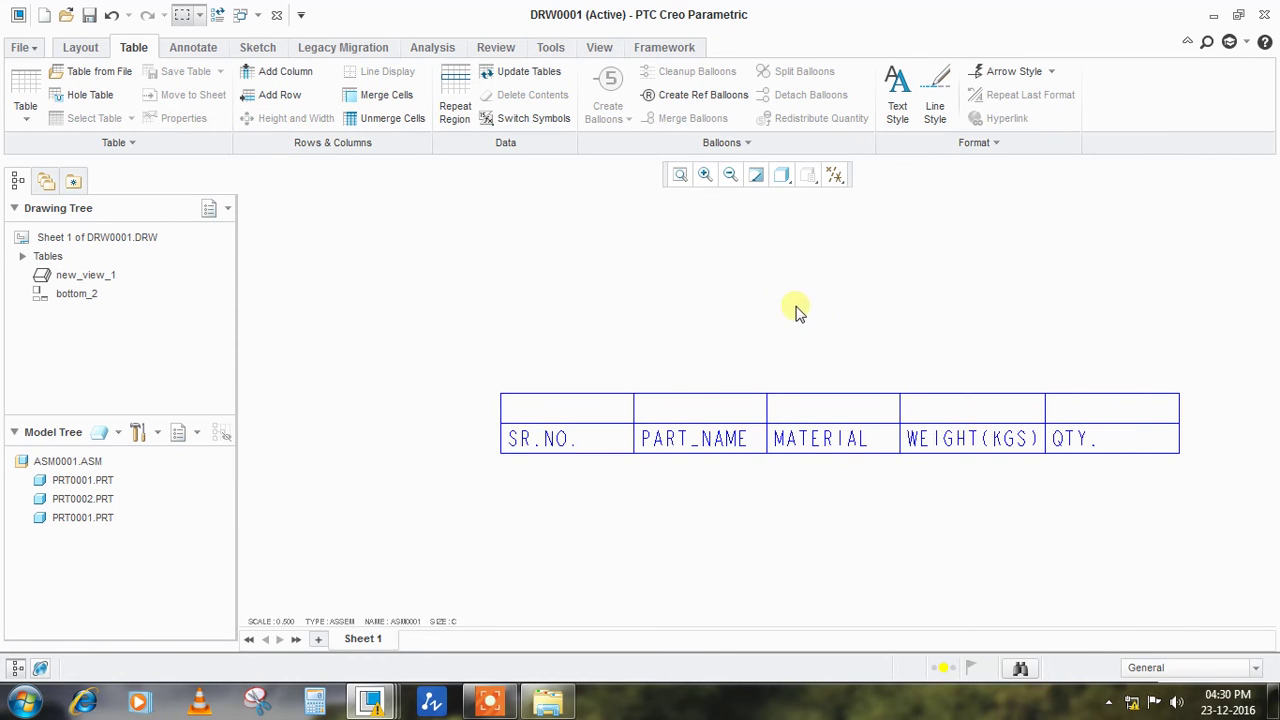
Switch to the PRT0001 part and review its existing relations and parameters
mouse_move(370, 702)
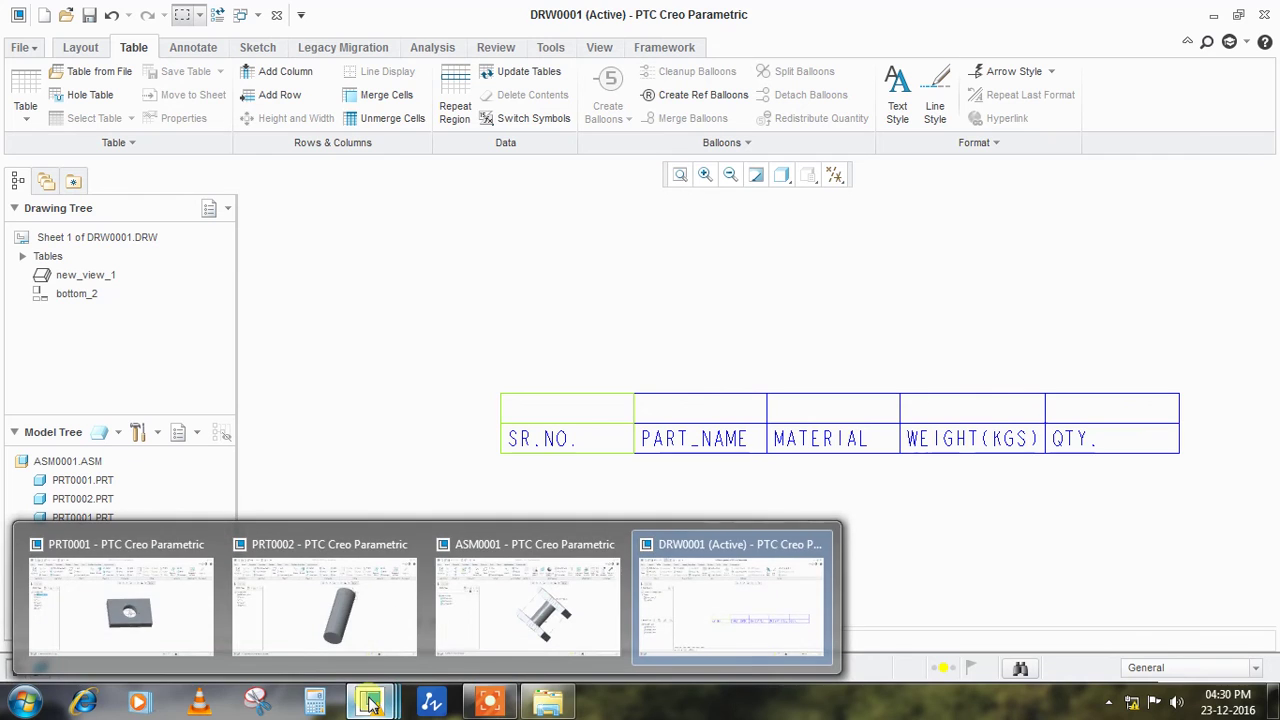
click(125, 608)
click(1143, 145)
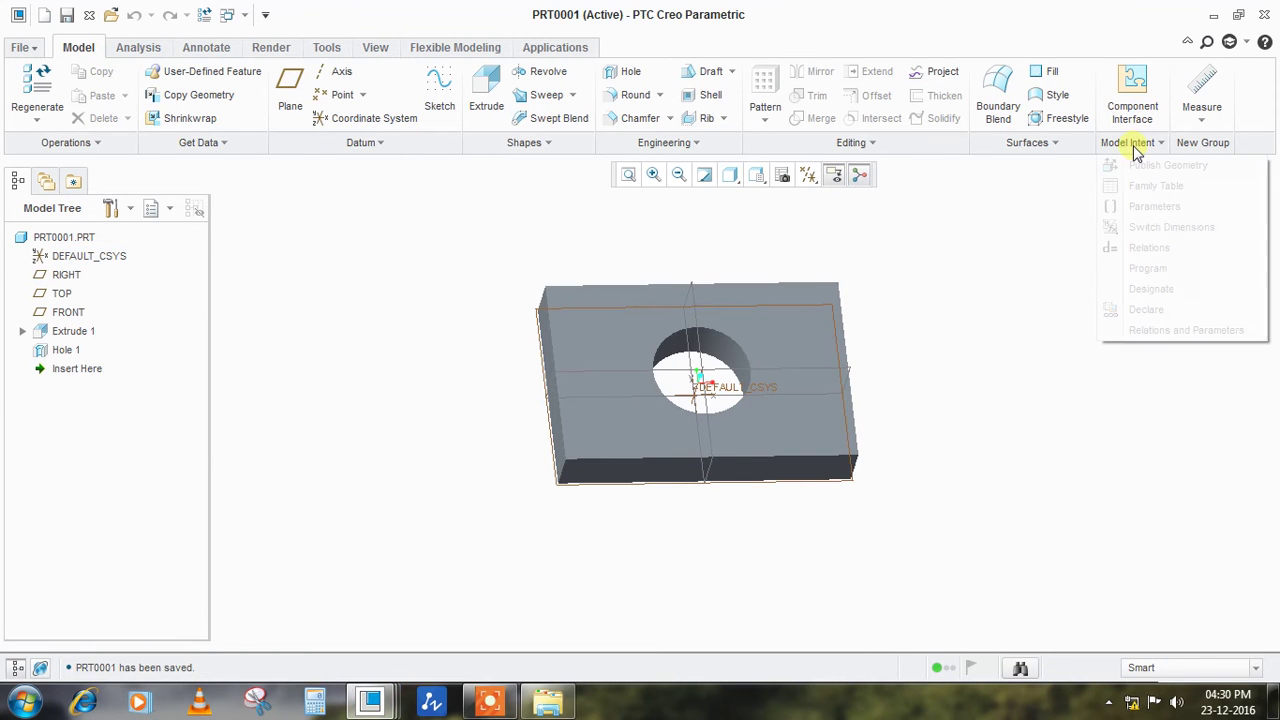
click(1150, 250)
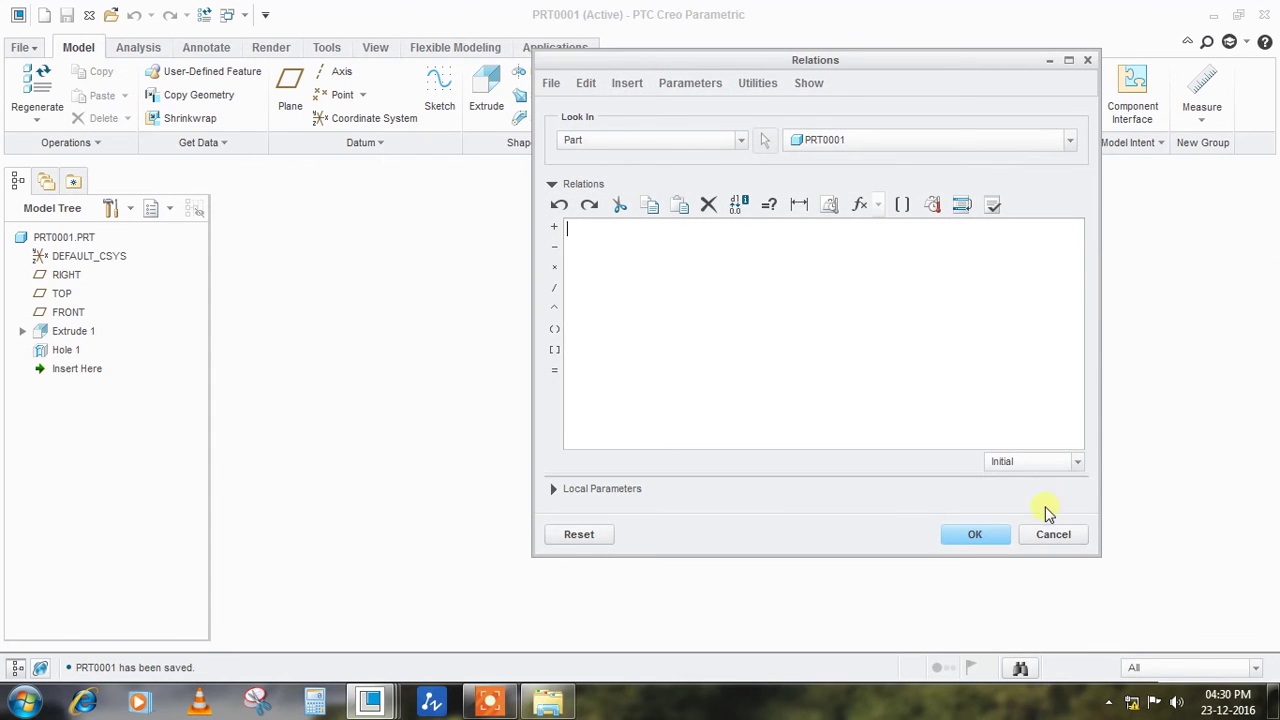
click(1055, 535)
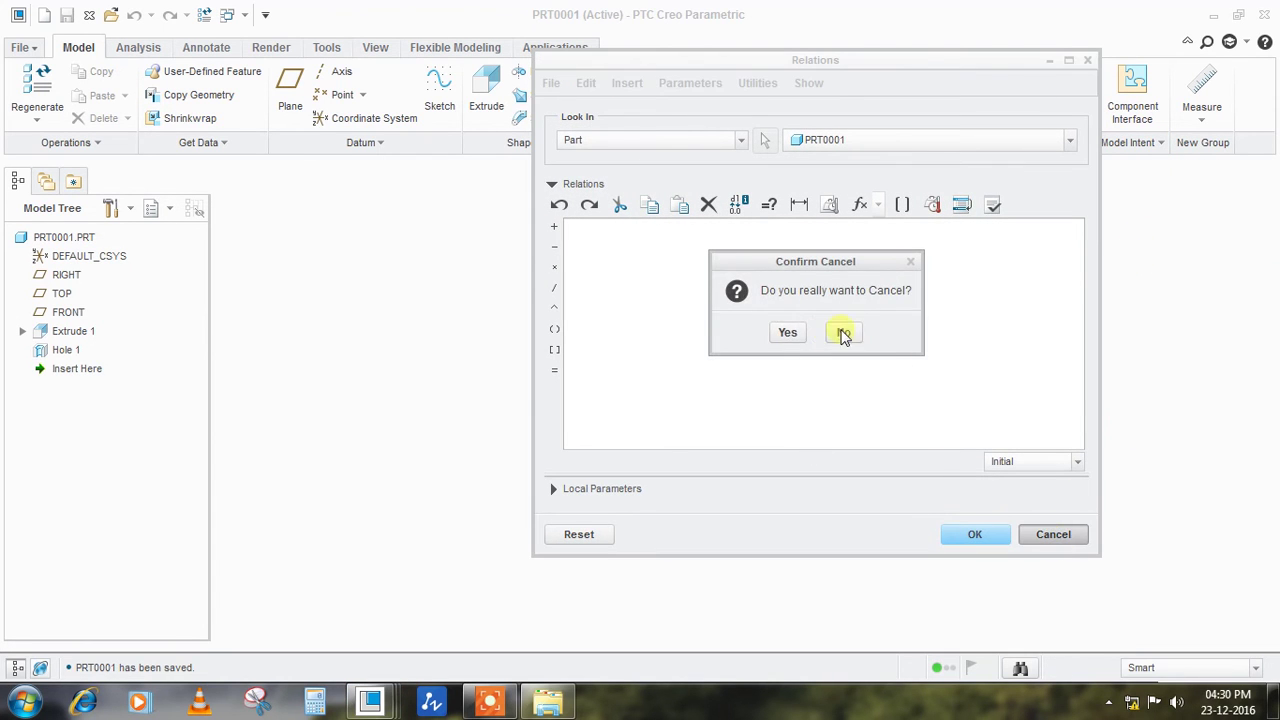
click(786, 333)
click(1137, 145)
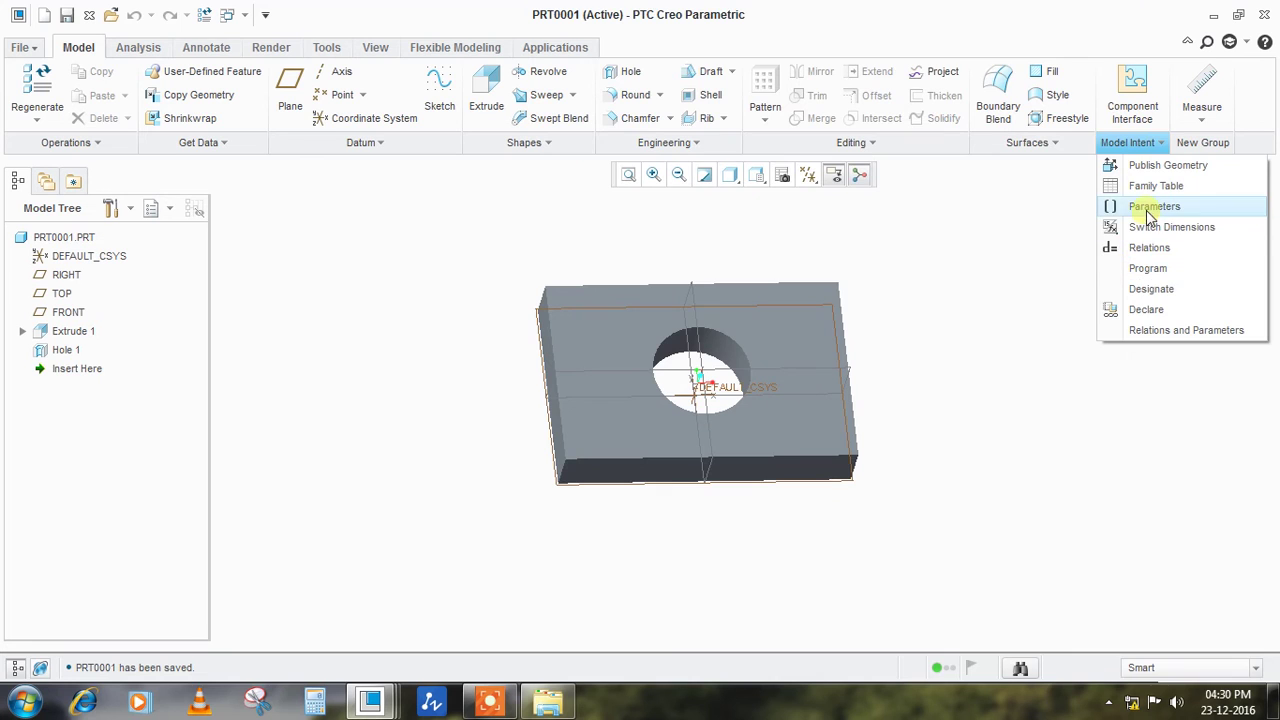
click(1146, 208)
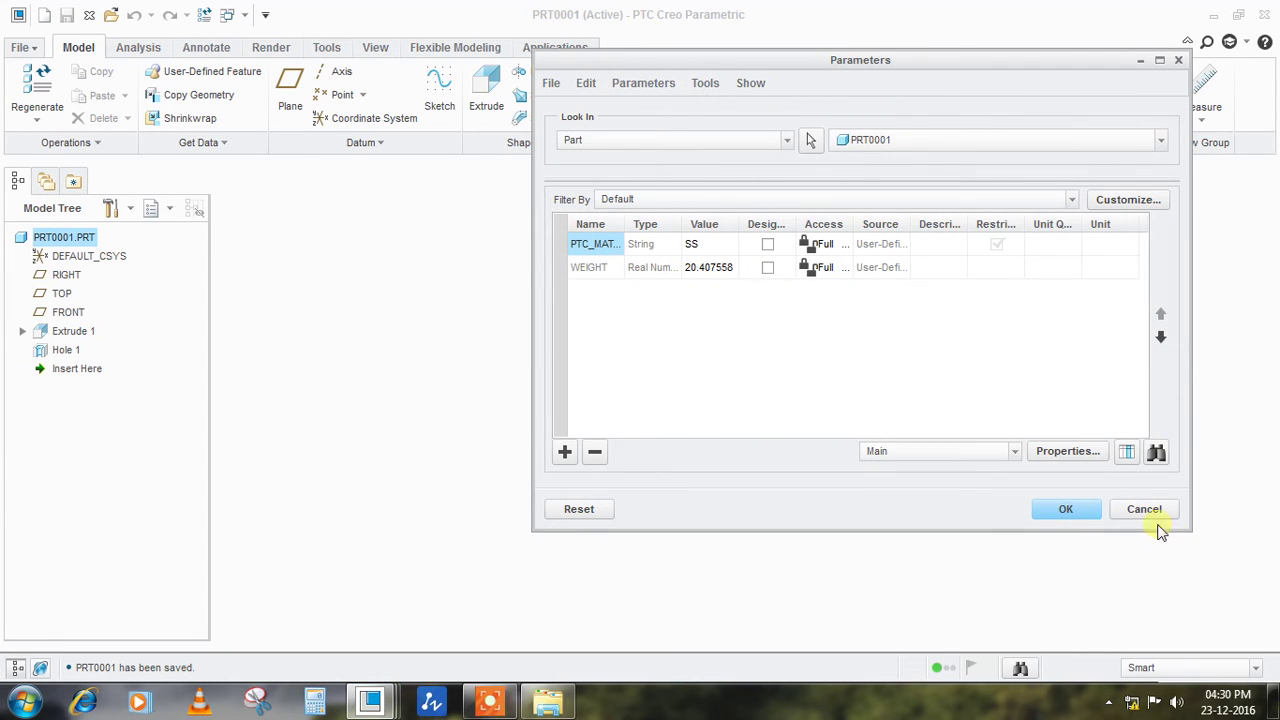
click(1080, 514)
Add the relation WEIGHT=PRO_MP_MASS to the PRT0001 part and verify it
click(1135, 142)
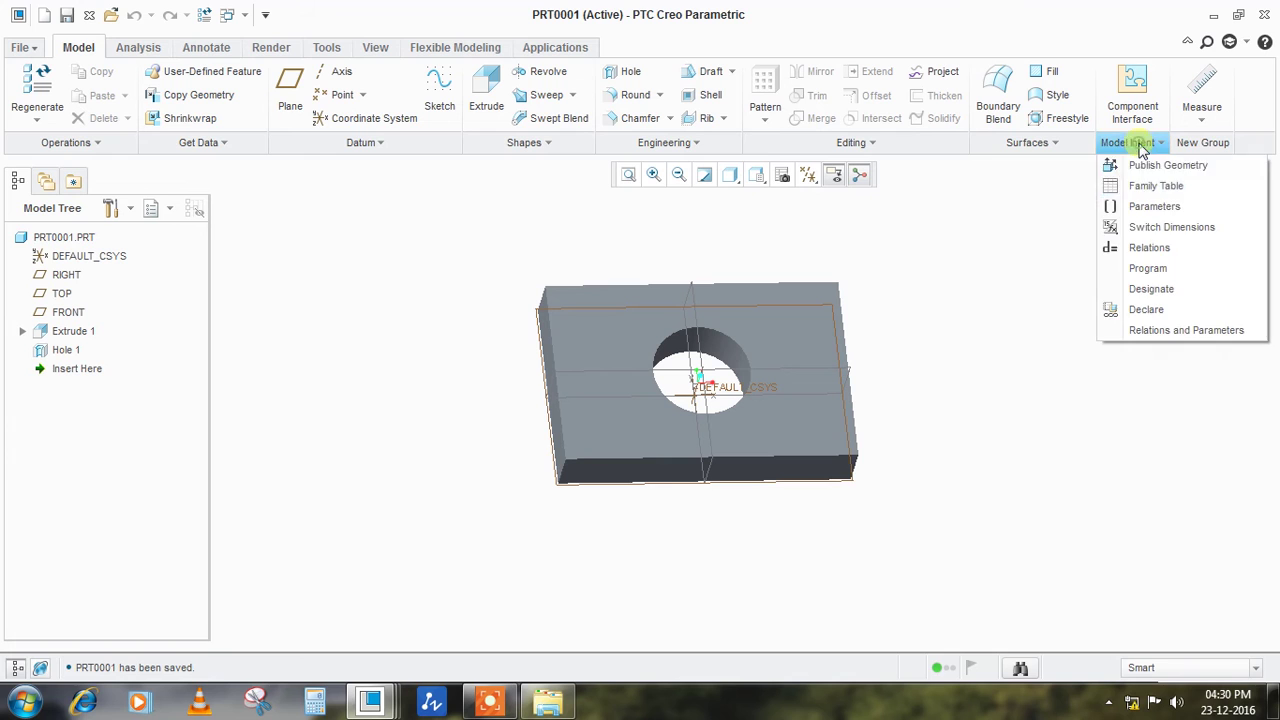
click(1145, 247)
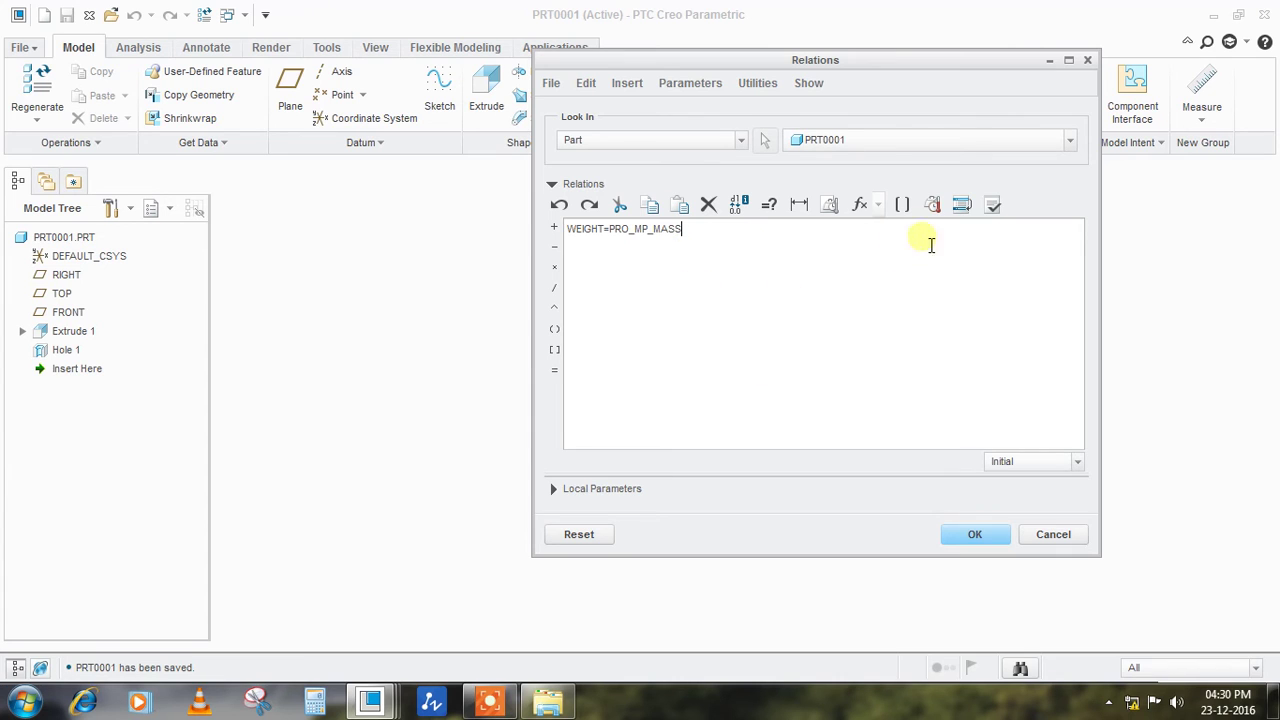
click(991, 205)
click(750, 385)
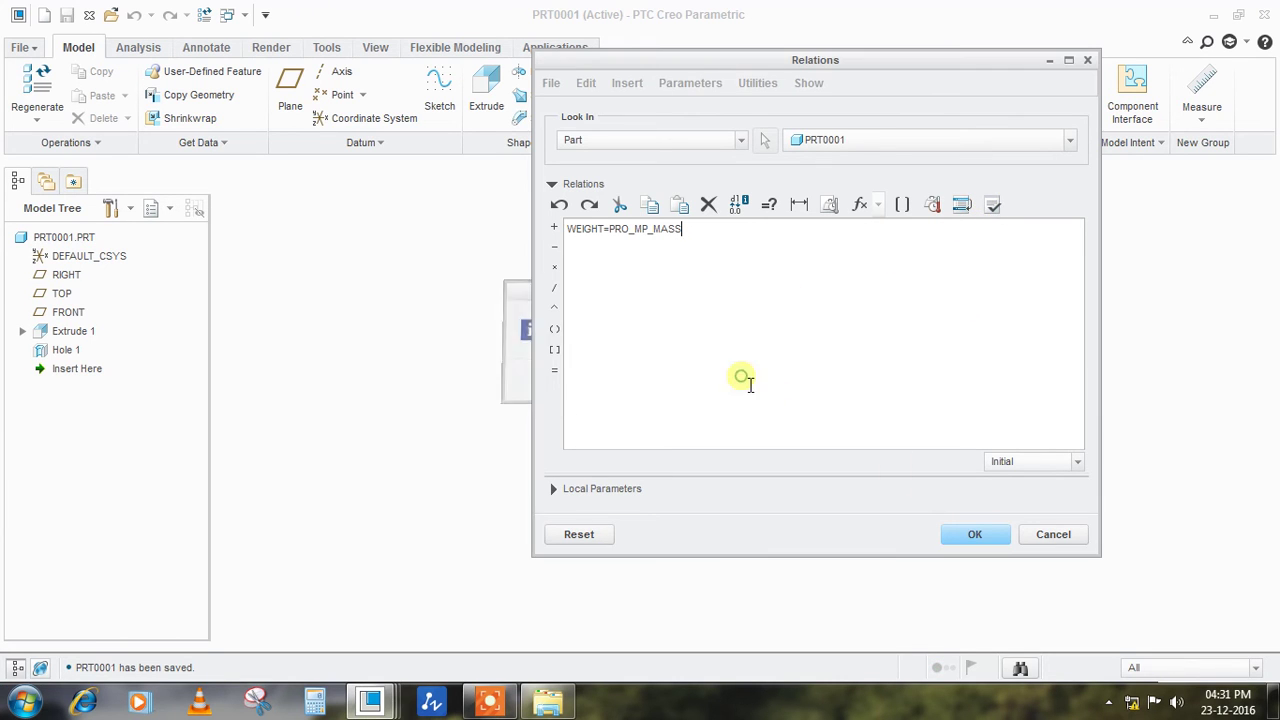
click(984, 534)
Check the value and source of the WEIGHT parameter in the PRT0001 part
click(1130, 143)
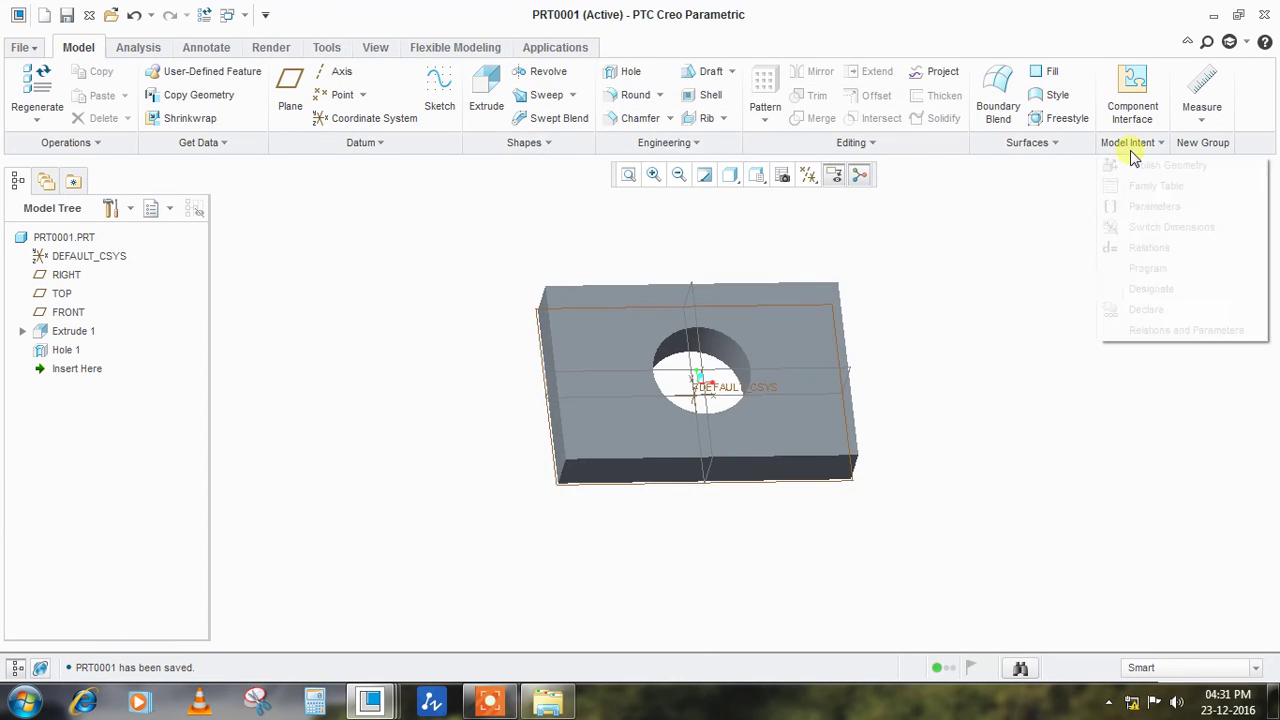
click(1147, 210)
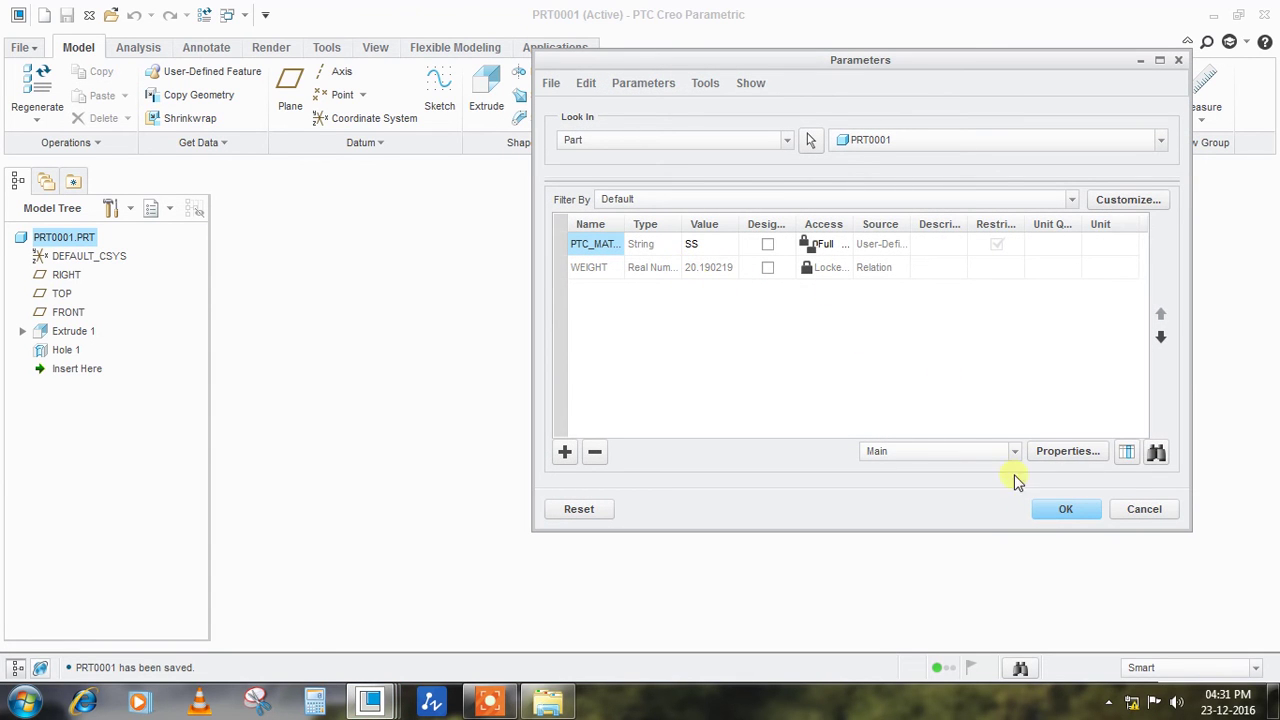
click(1065, 512)
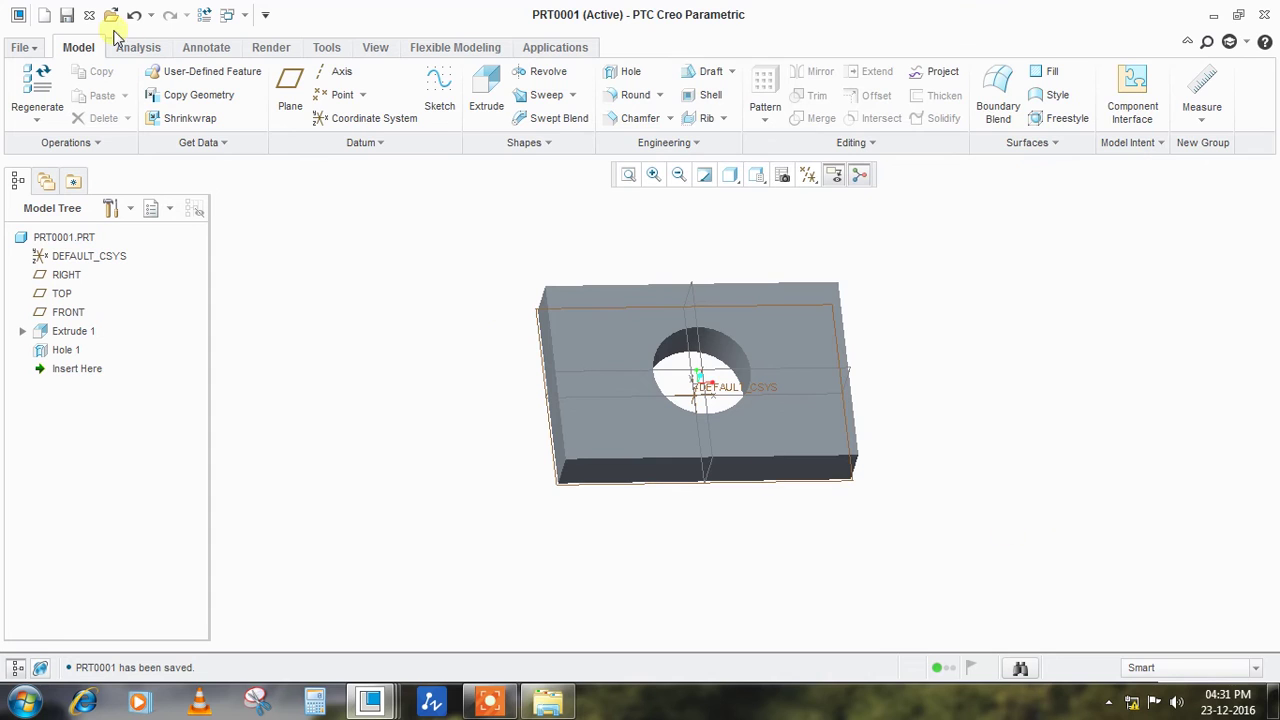
Switch to the PRT0002 part and check it for existing relations
click(244, 15)
click(284, 58)
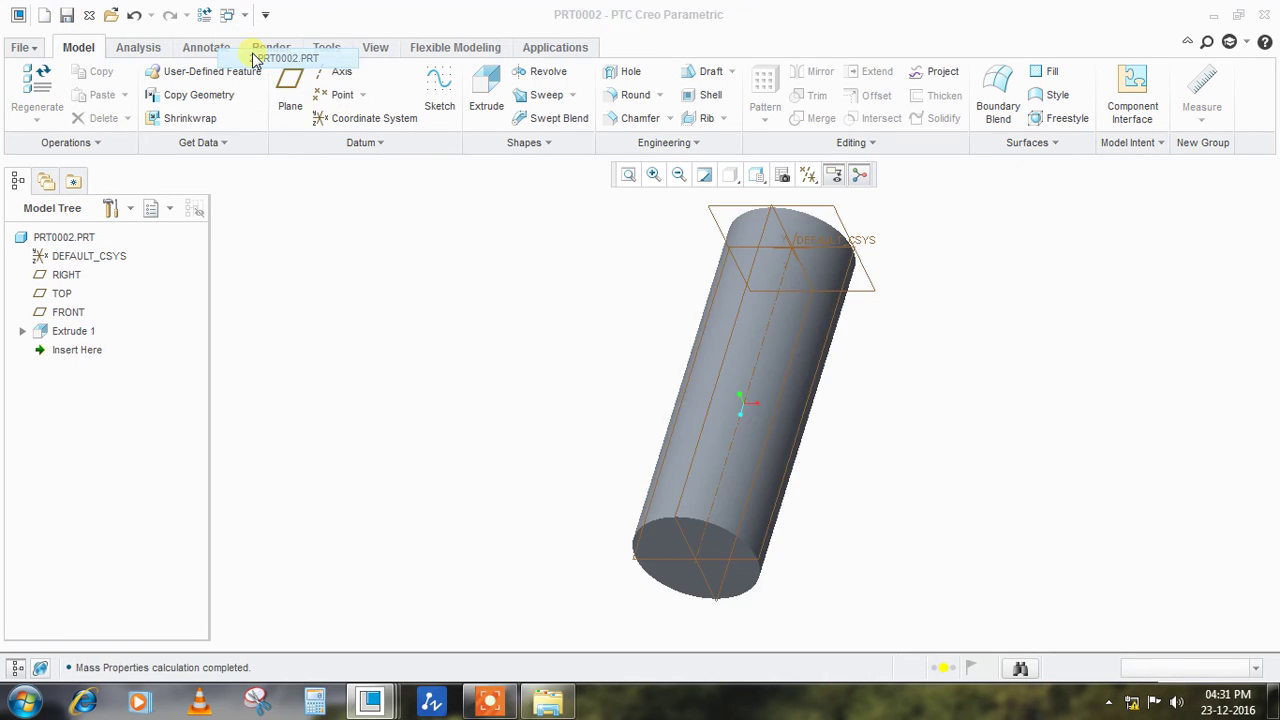
click(1130, 143)
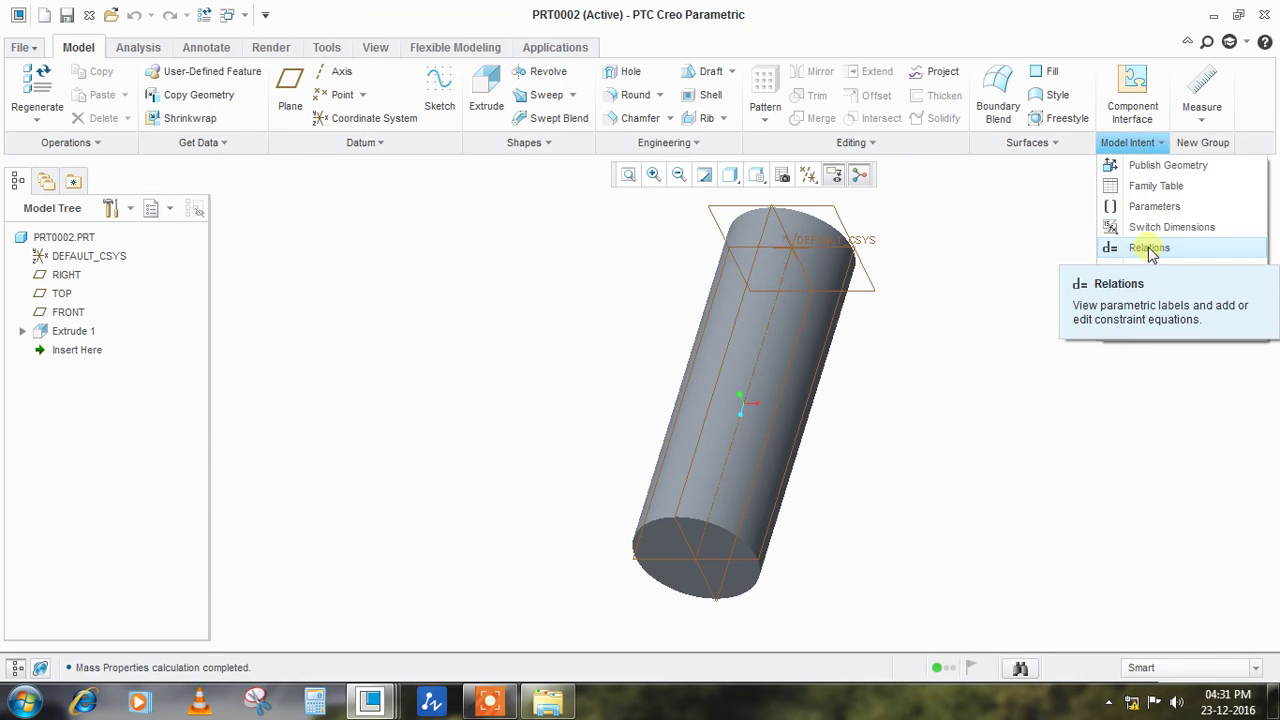
click(1140, 248)
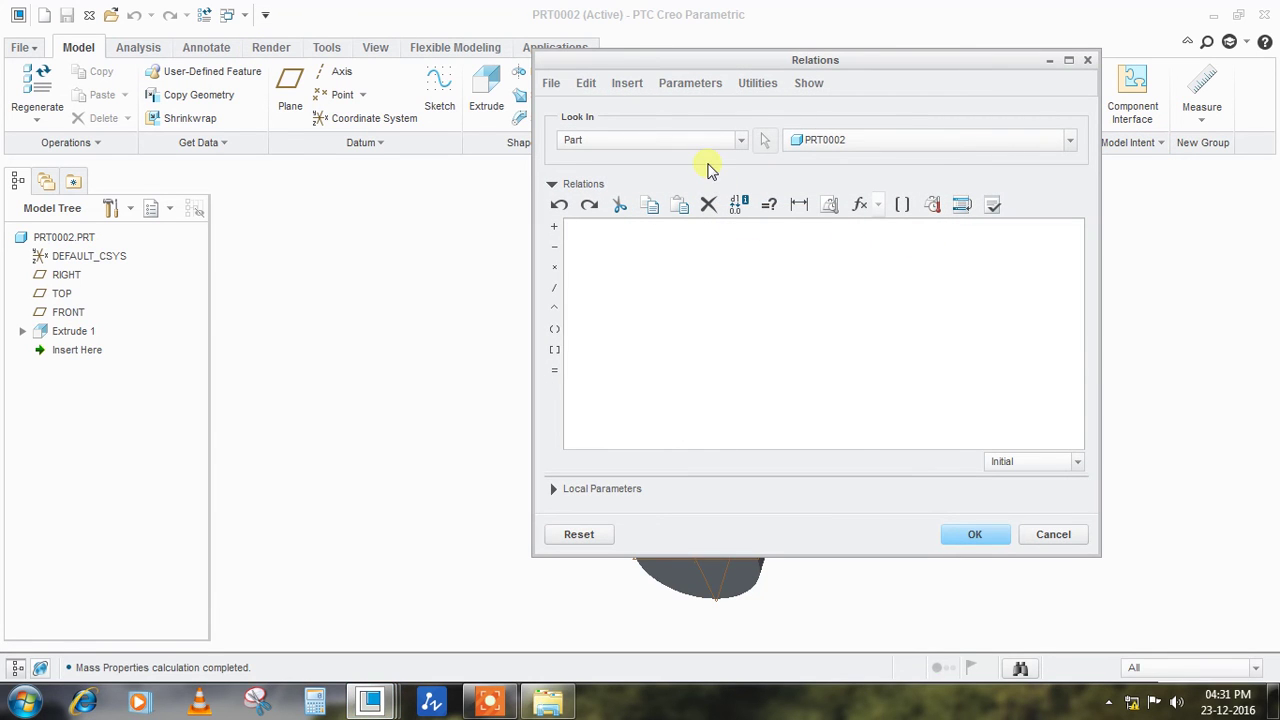
click(1050, 534)
click(786, 331)
Designate the material parameter of the PRT0002 part
click(1128, 142)
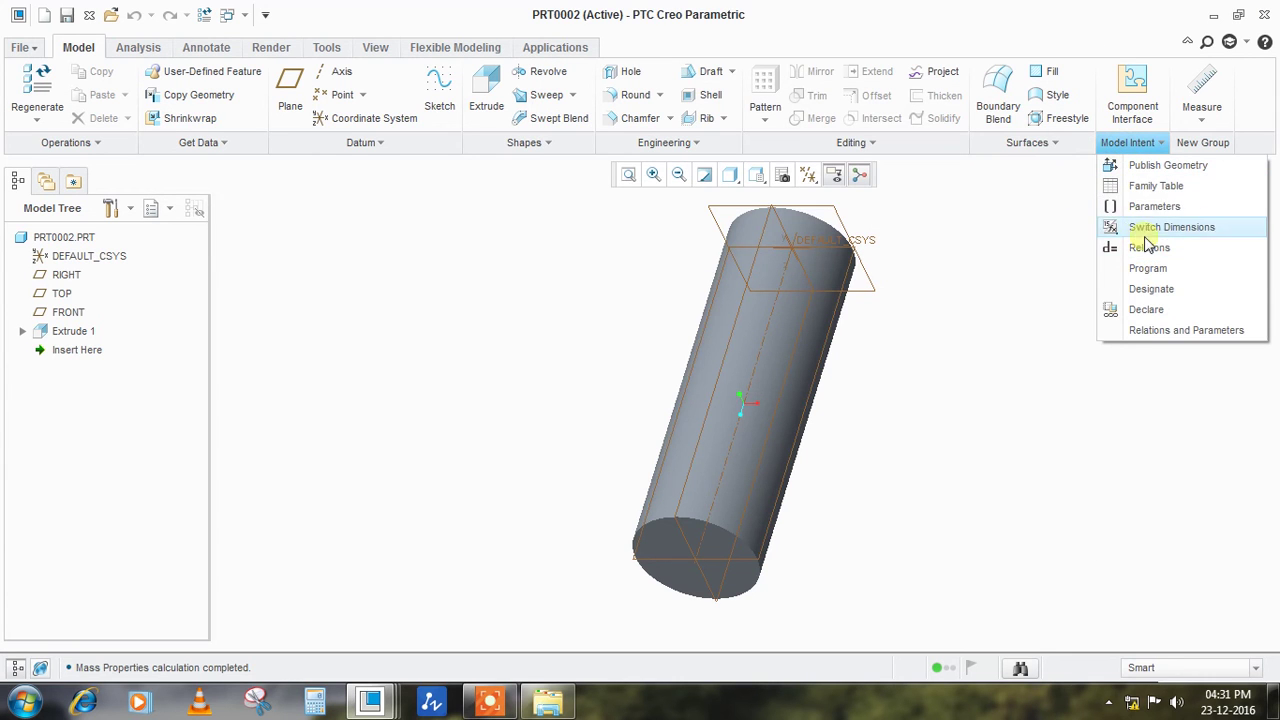
click(1146, 207)
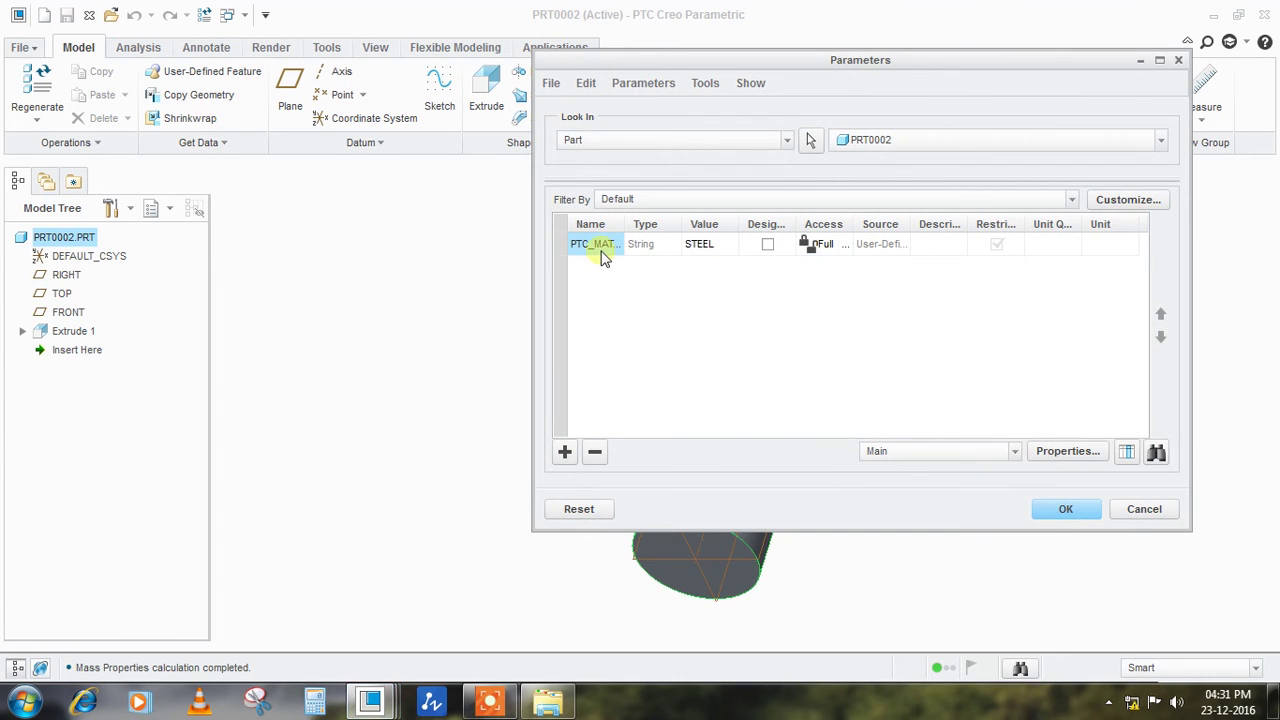
click(767, 246)
click(1062, 508)
Add the relation WEIGHT=PRO_MP_MASS to the PRT0002 part and verify it
click(1128, 142)
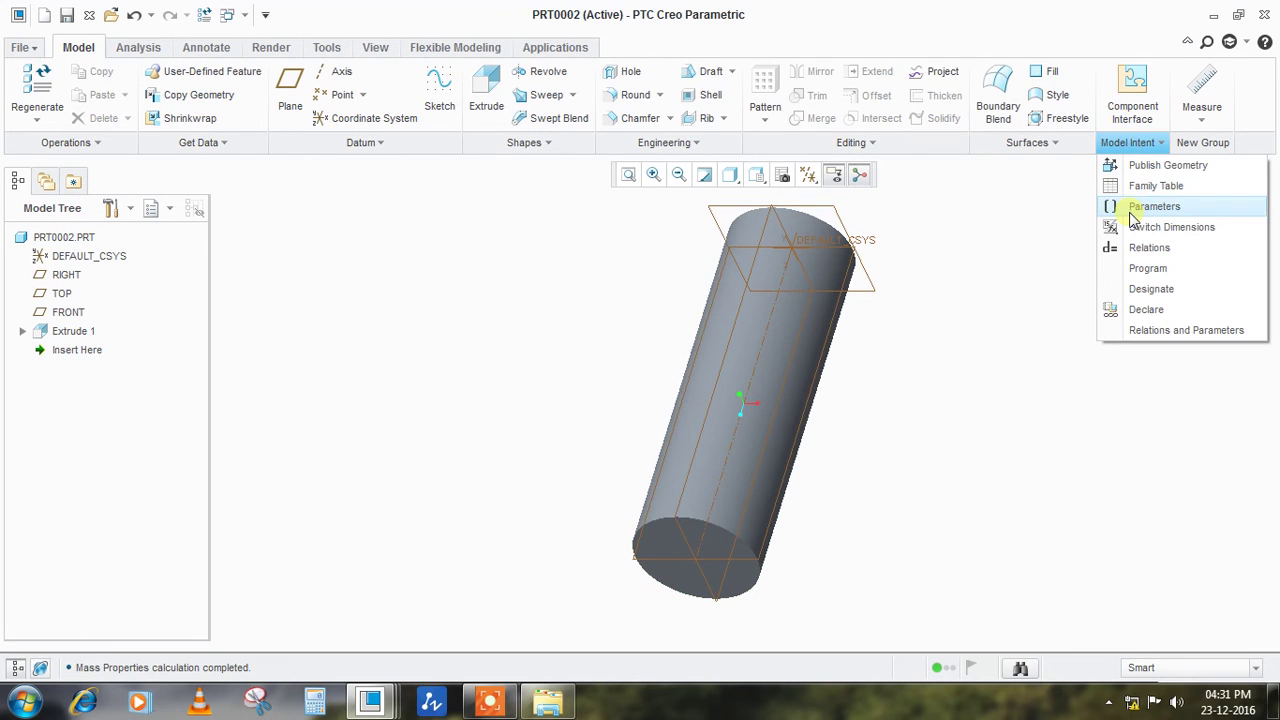
click(1133, 248)
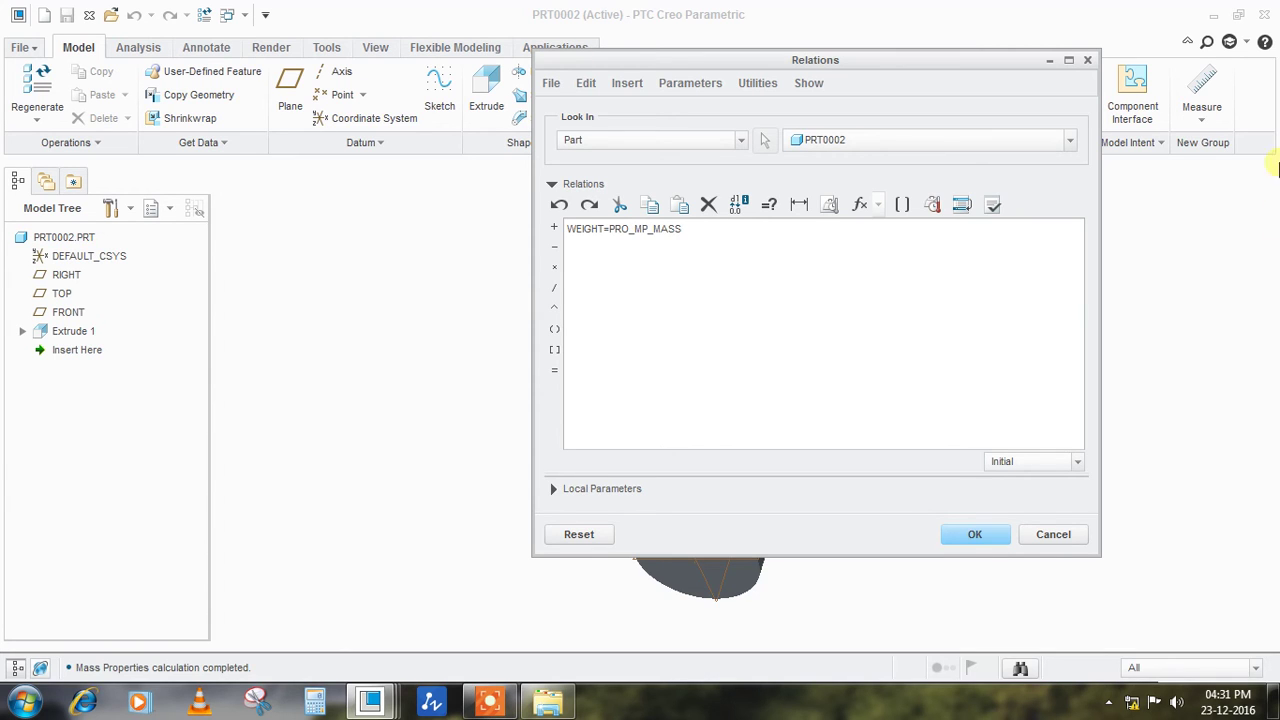
click(992, 205)
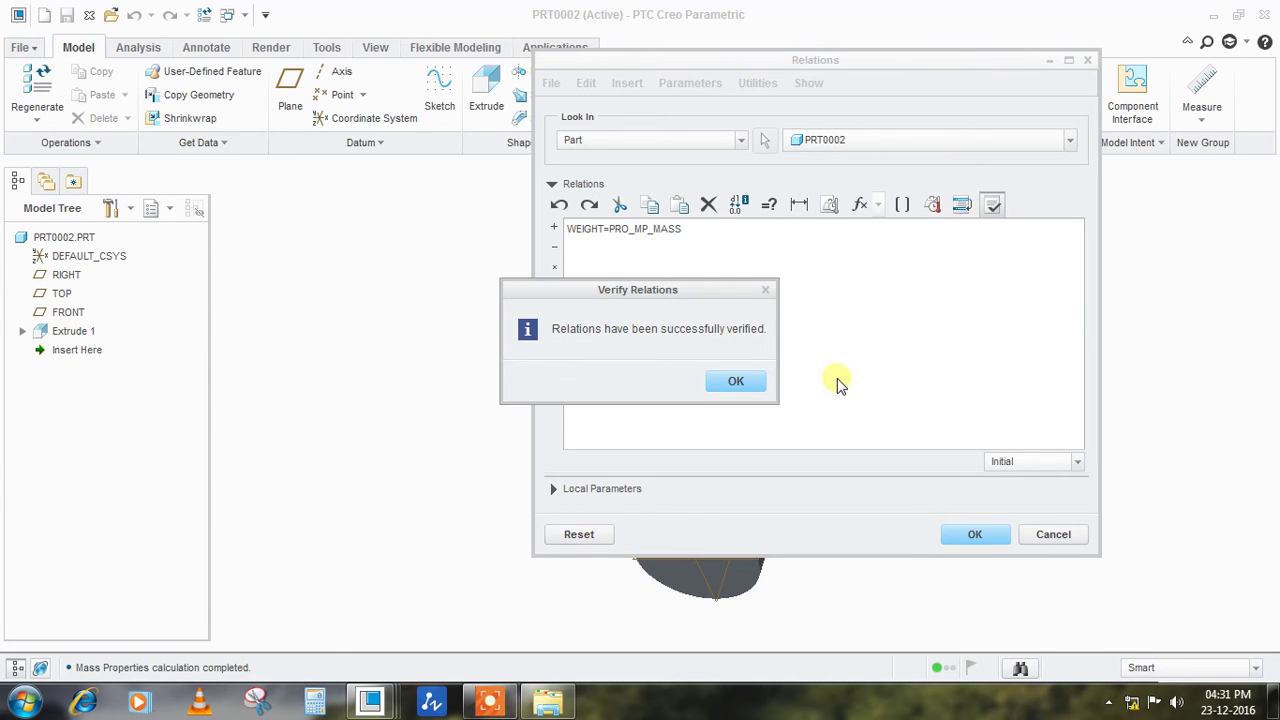
click(736, 380)
click(974, 536)
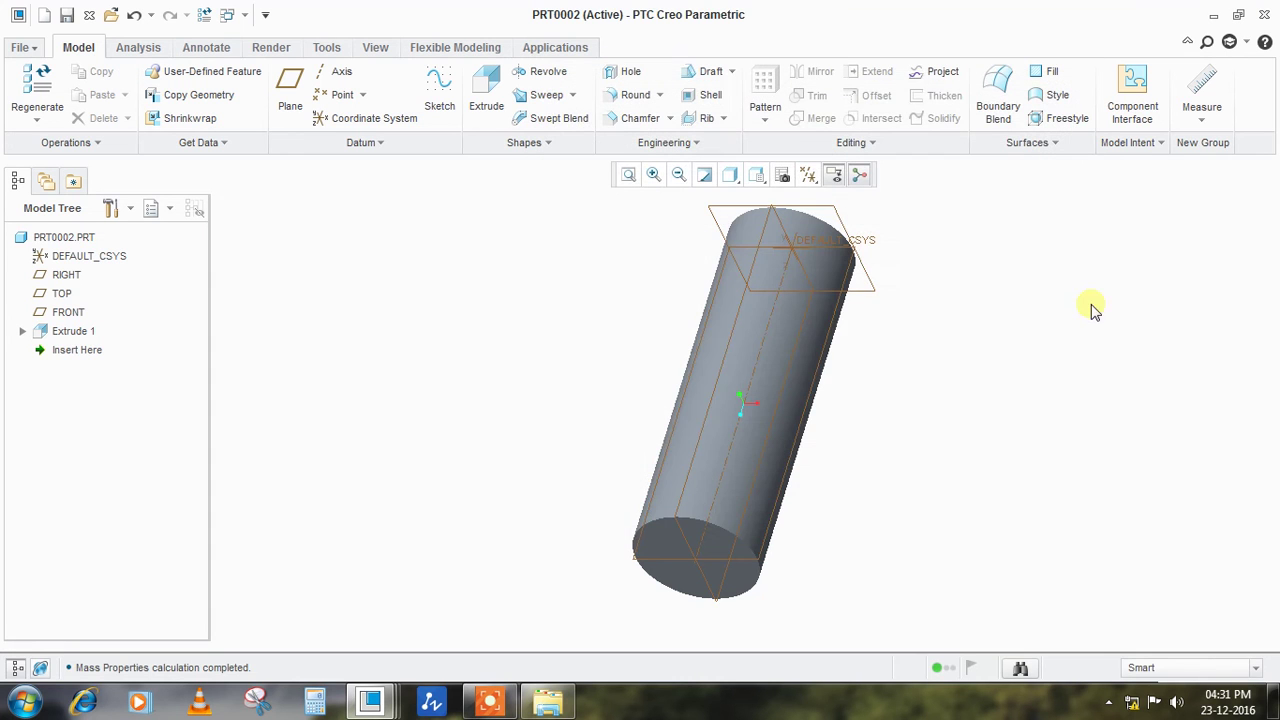
Designate the WEIGHT parameter of the PRT0002 part
click(1120, 143)
click(1125, 207)
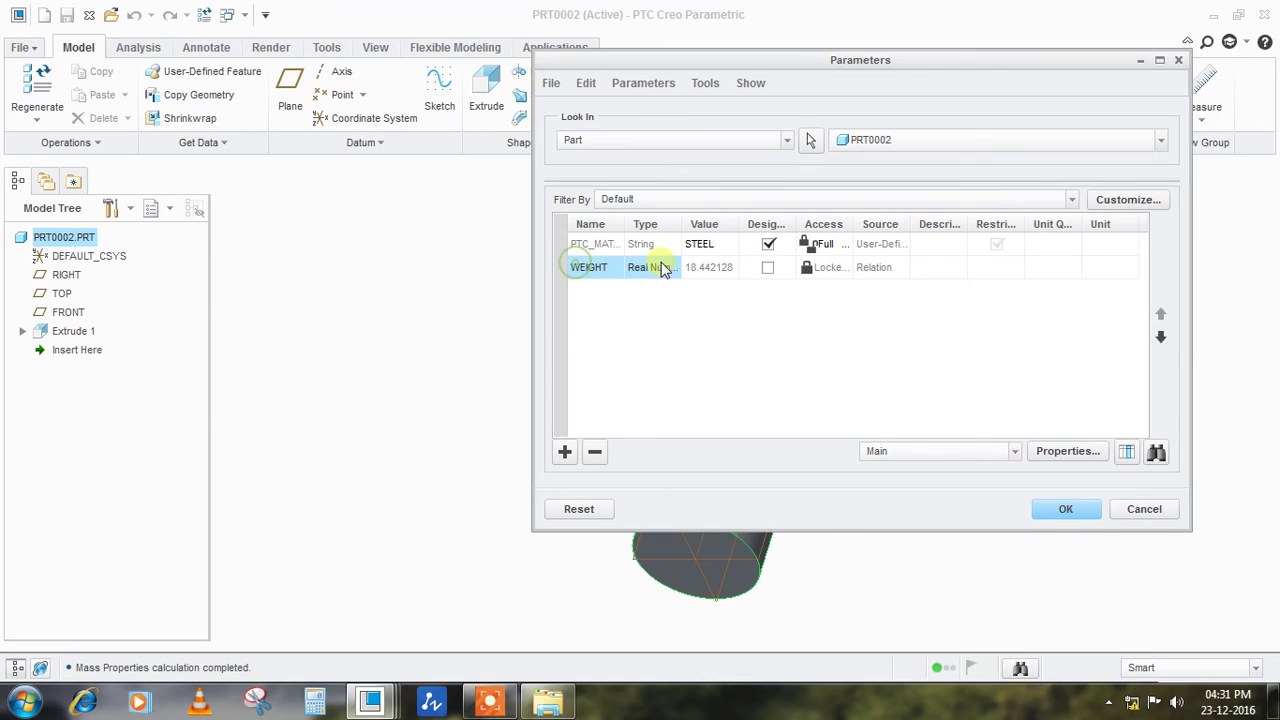
click(730, 267)
click(768, 268)
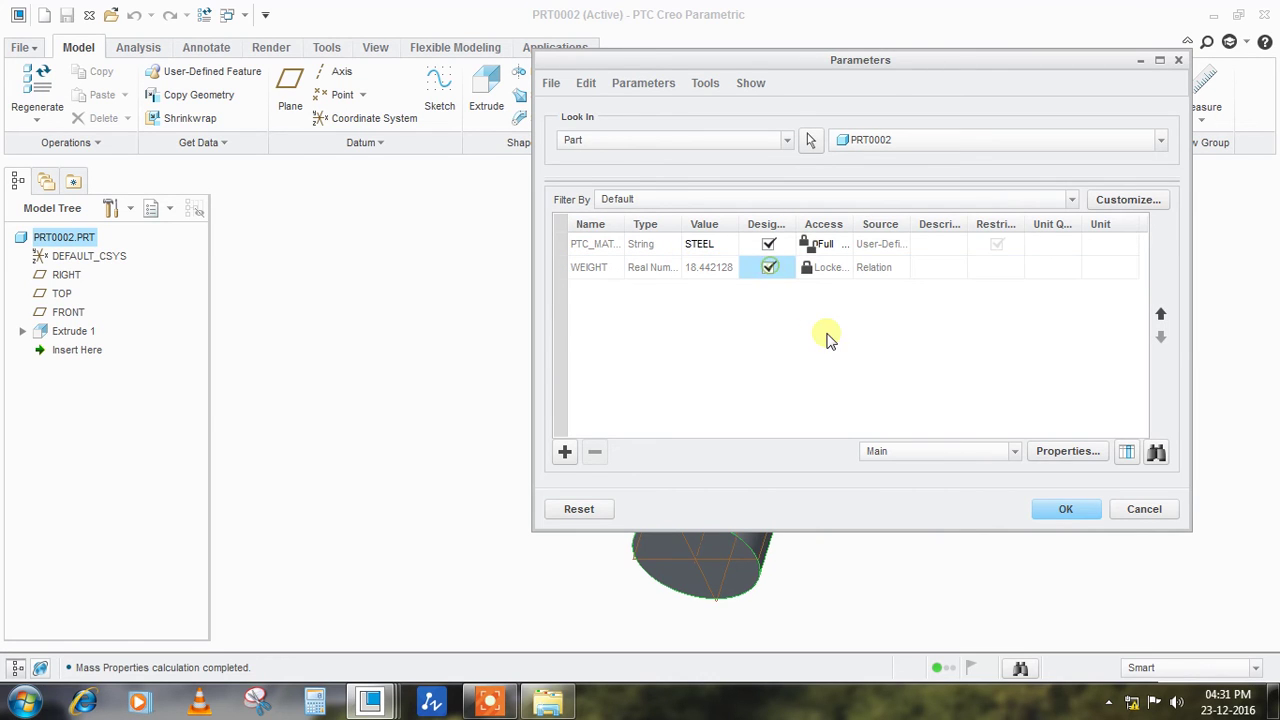
click(767, 270)
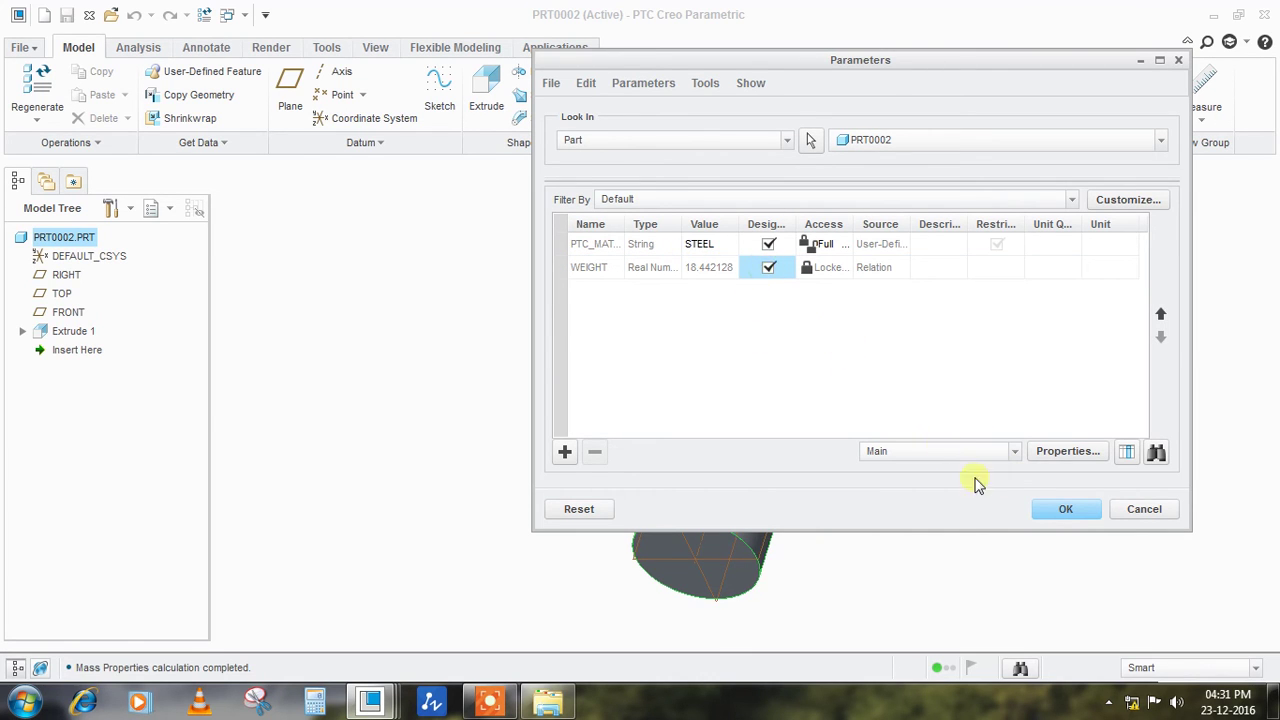
click(1052, 518)
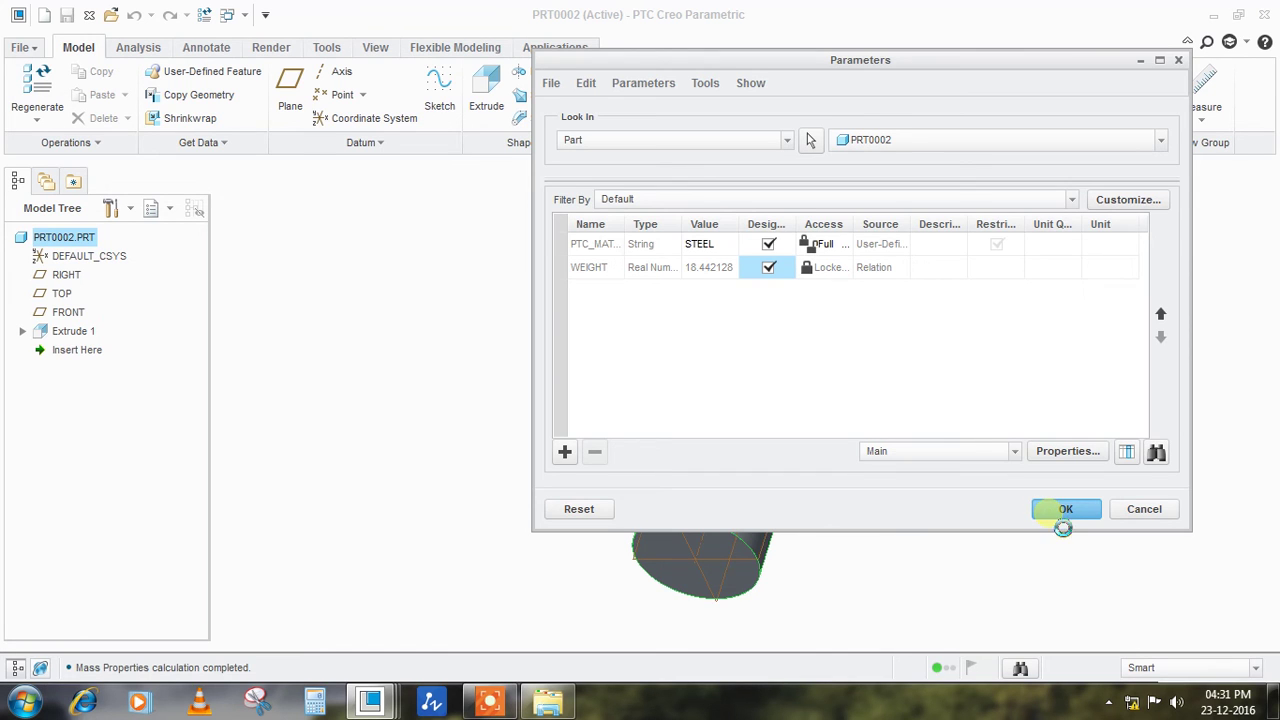
Regenerate and save the PRT0002 part, and return to the DRW0001 drawing
click(204, 16)
click(68, 16)
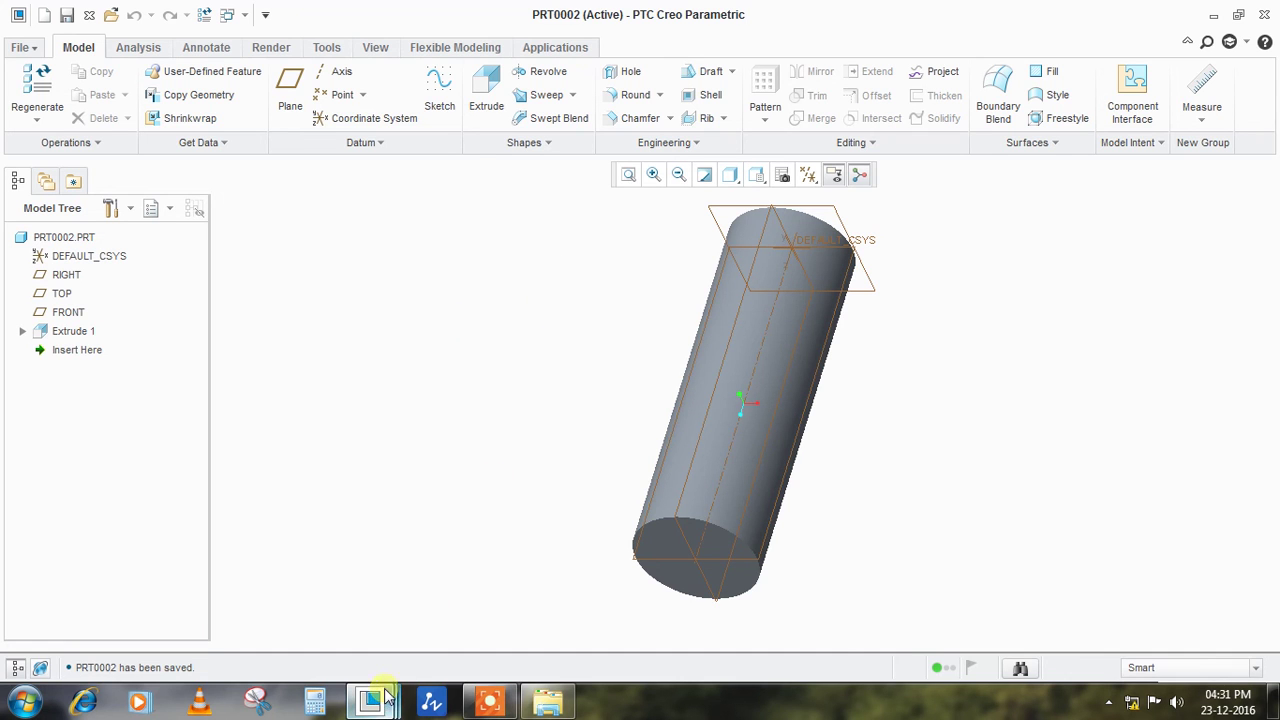
click(244, 15)
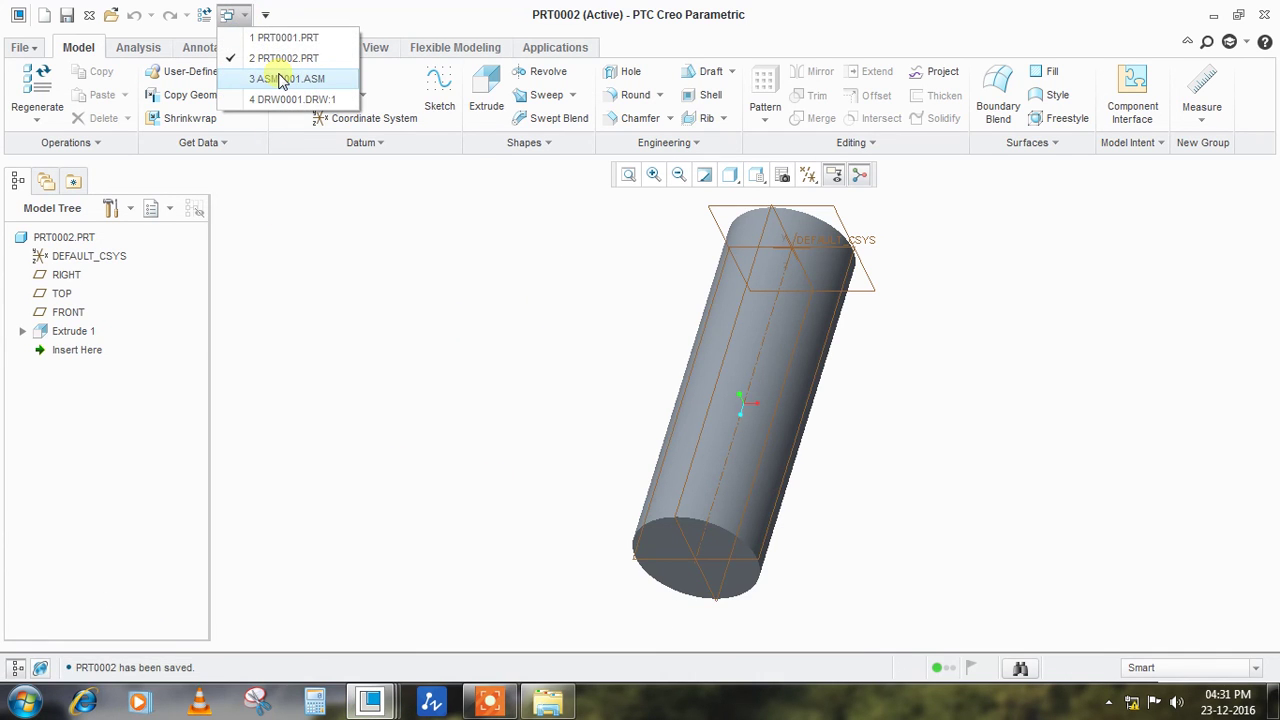
click(297, 100)
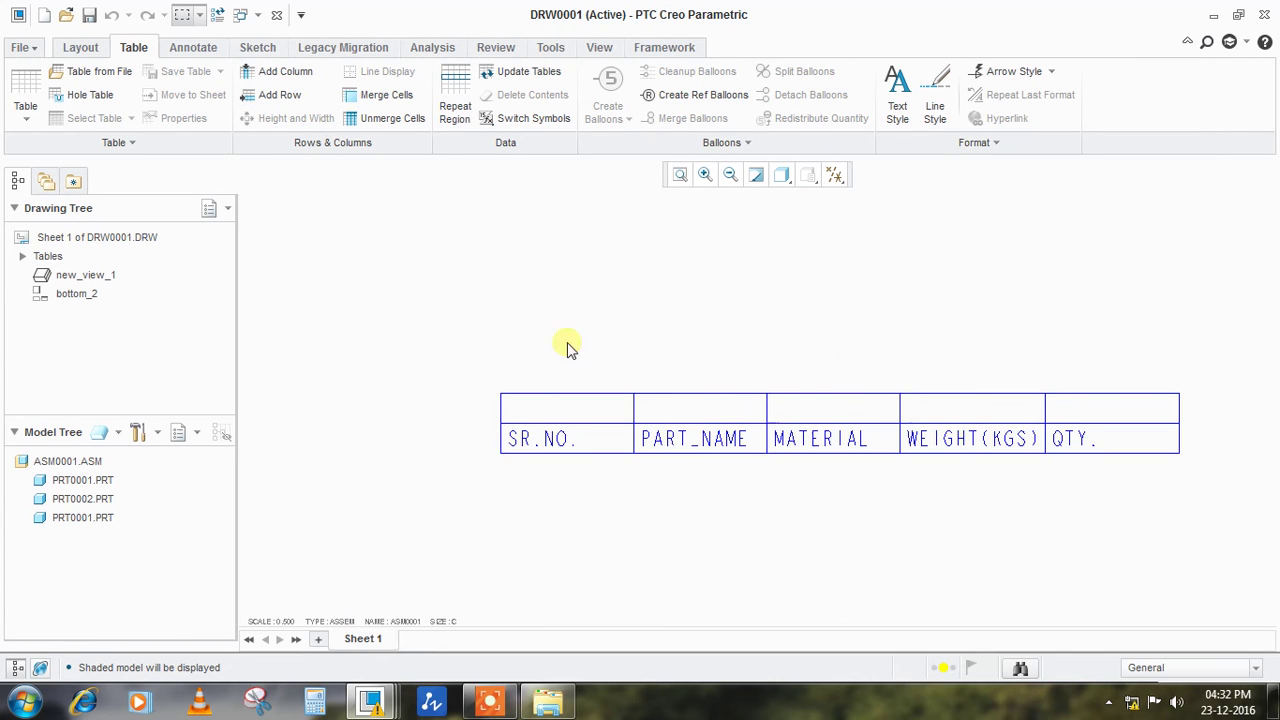
Add a repeat region to the empty row above the table's header row
drag(1212, 439, 467, 337)
right_click(597, 357)
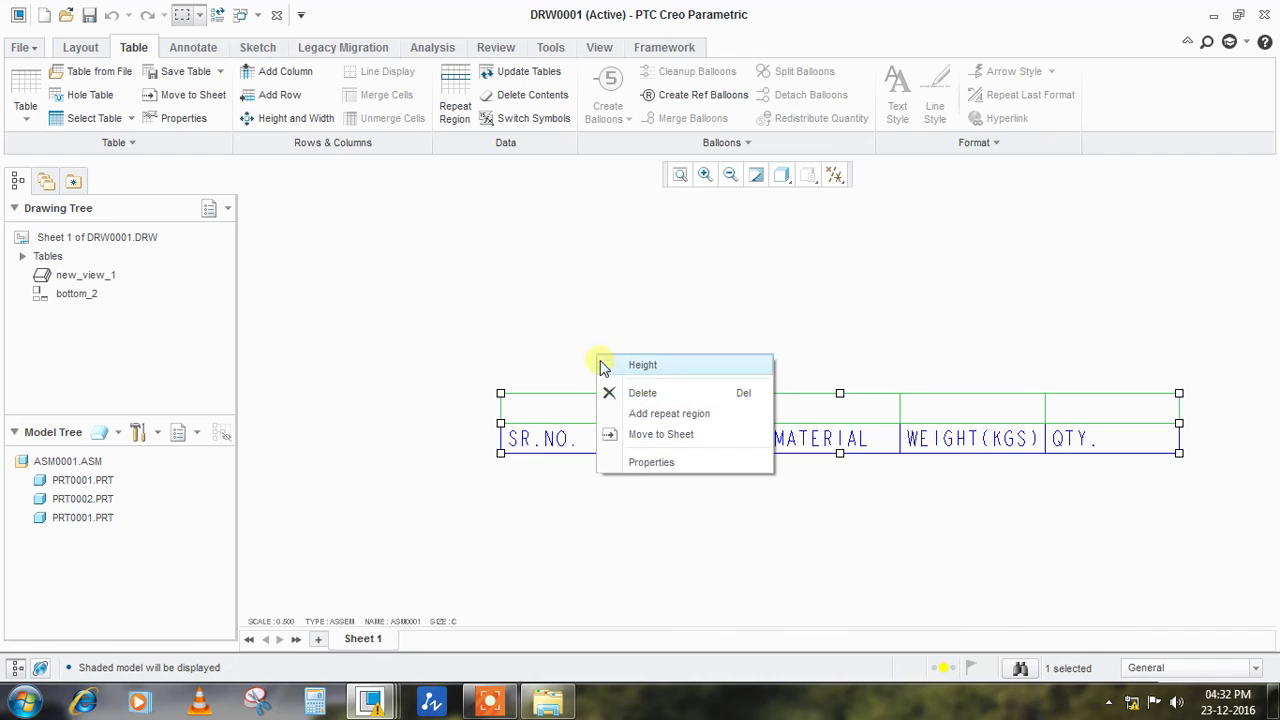
click(638, 418)
click(529, 309)
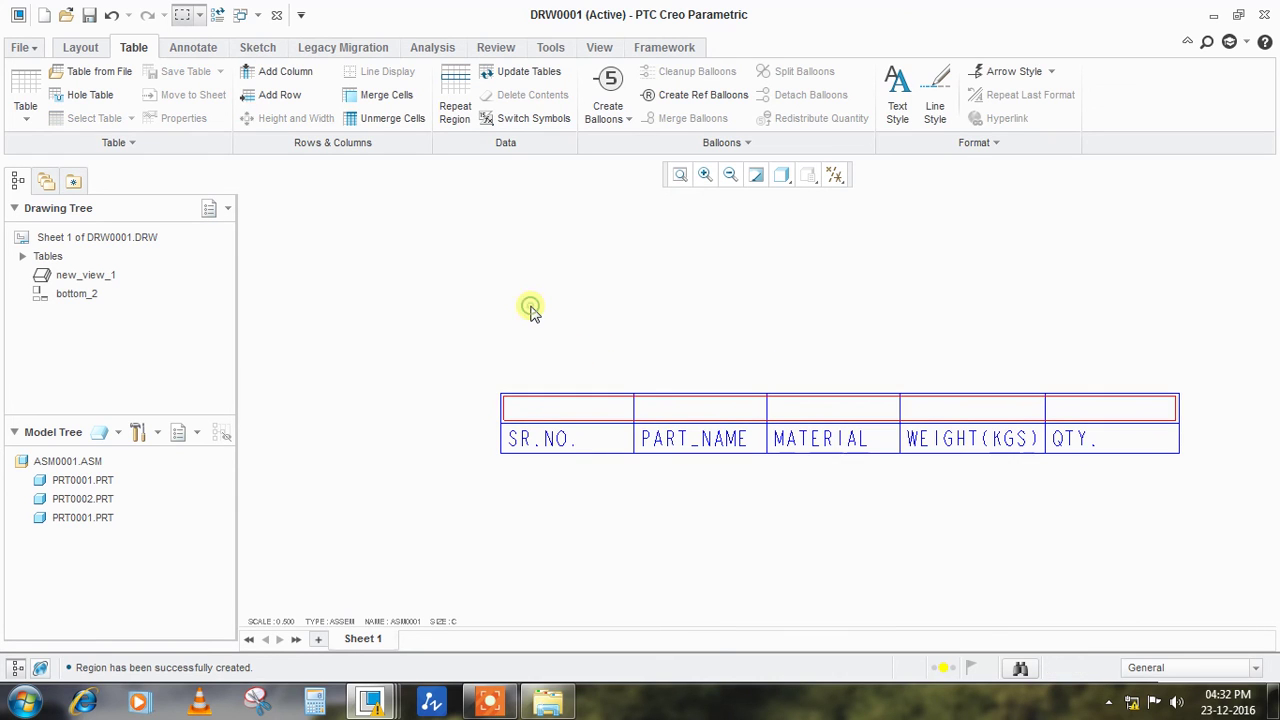
Assign the report symbols rpt.index to the SR.NO. cell and asm.mbr.name to the PART_NAME cell of the repeat region
double_click(543, 406)
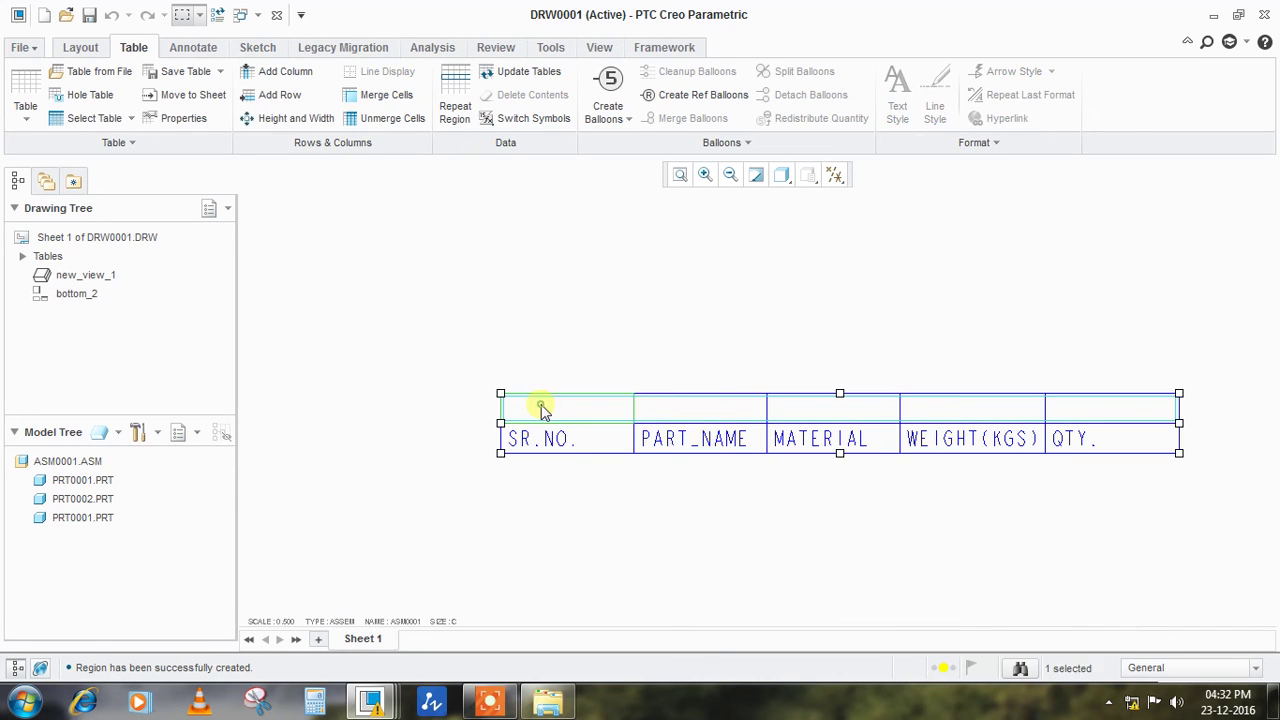
click(575, 375)
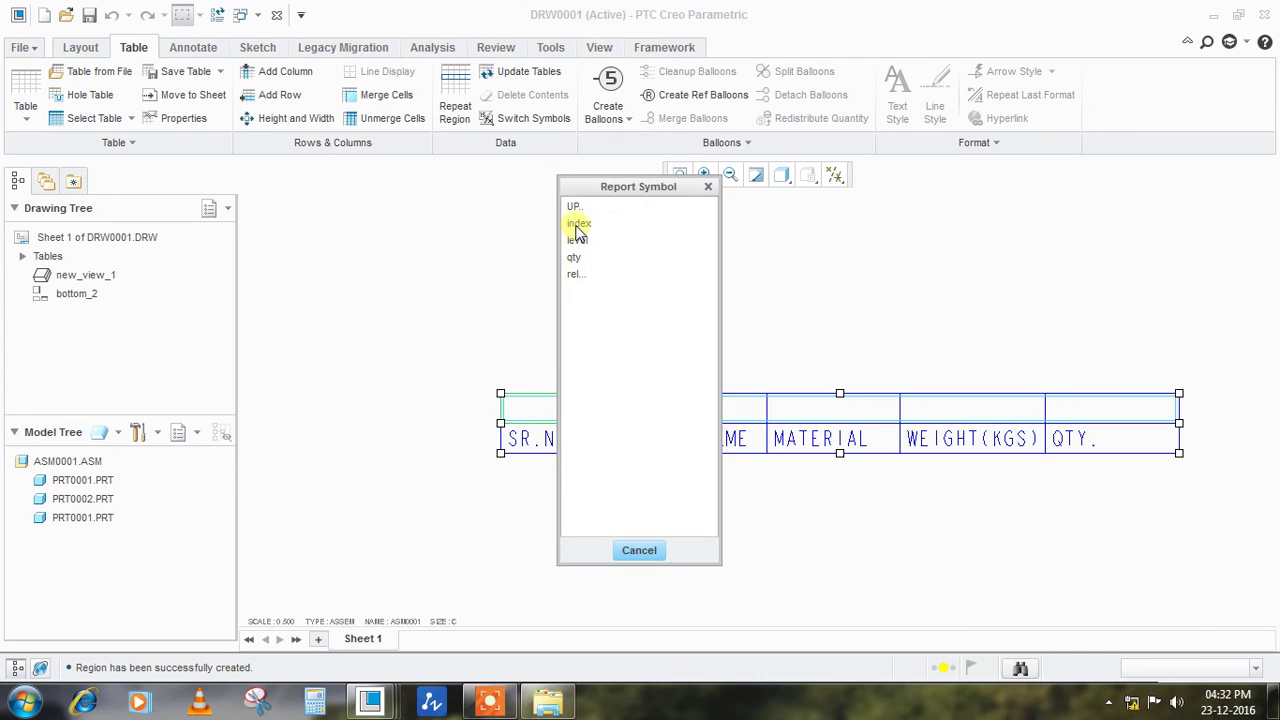
click(575, 224)
double_click(680, 412)
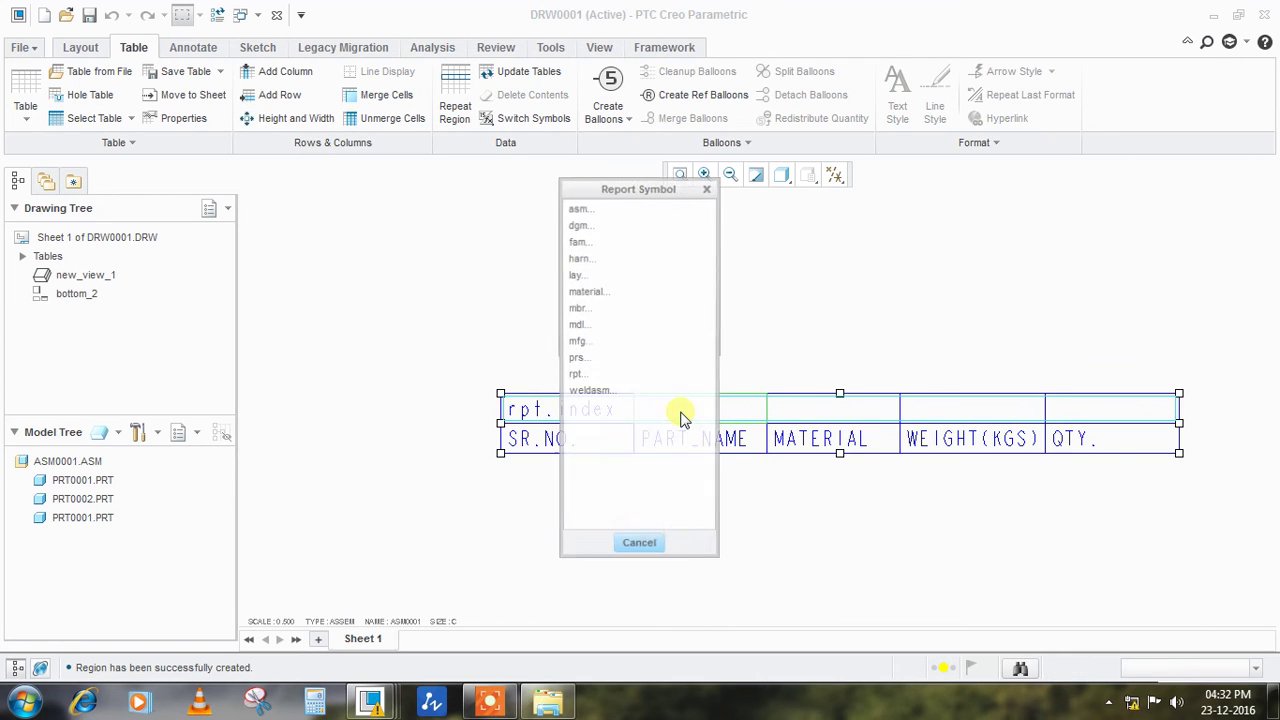
click(576, 207)
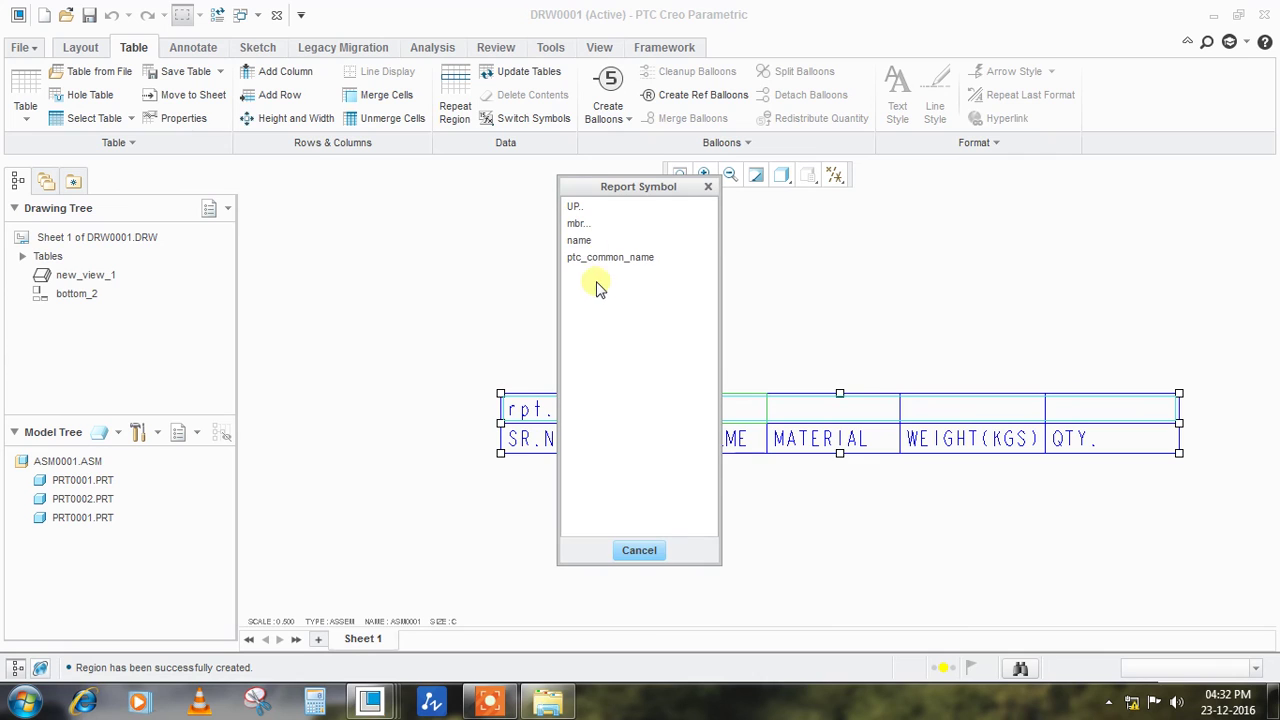
click(582, 224)
click(584, 379)
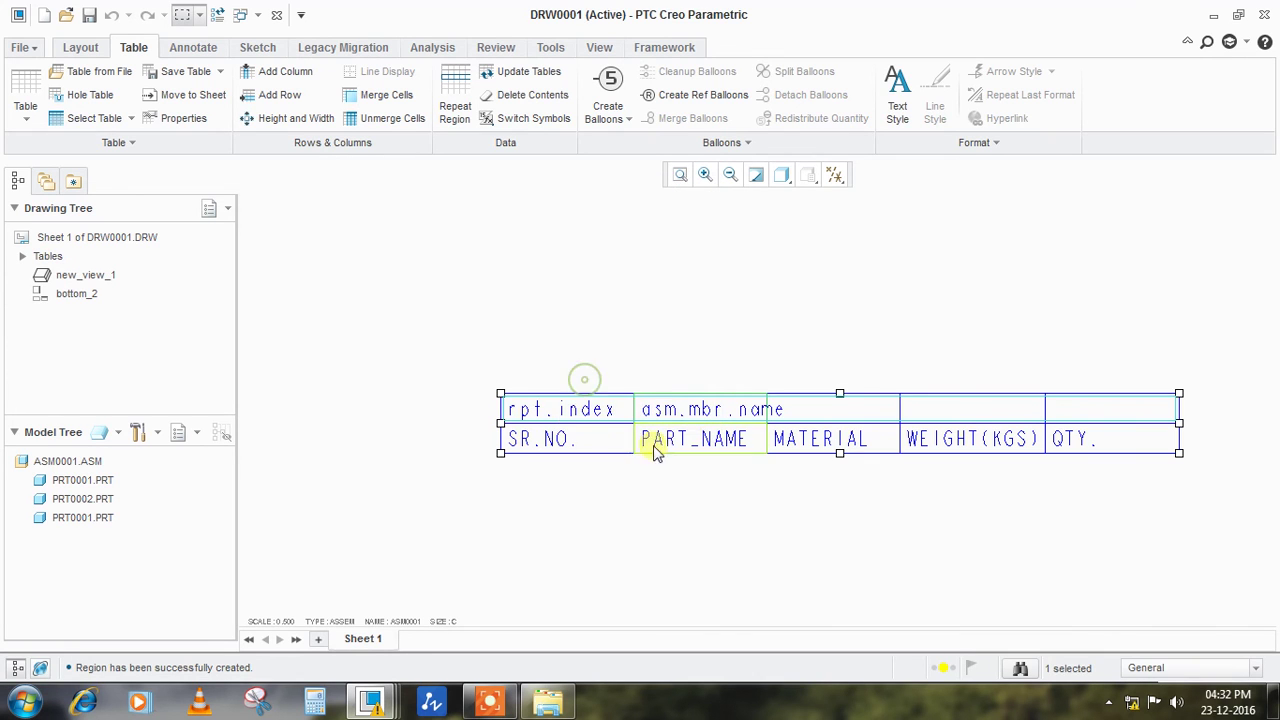
Assign the report symbol asm.mbr.ptc_material.PTC_MATERIAL_NAME to the MATERIAL cell of the repeat region
double_click(829, 409)
click(576, 207)
click(577, 228)
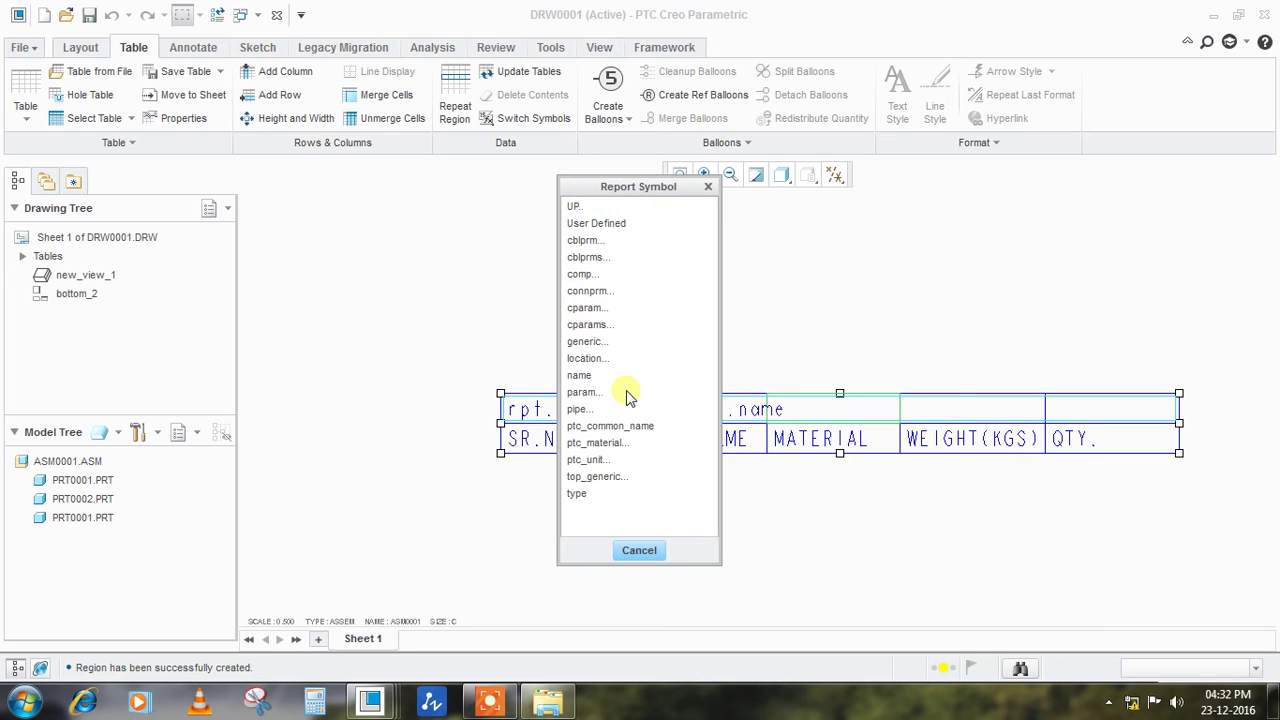
click(590, 442)
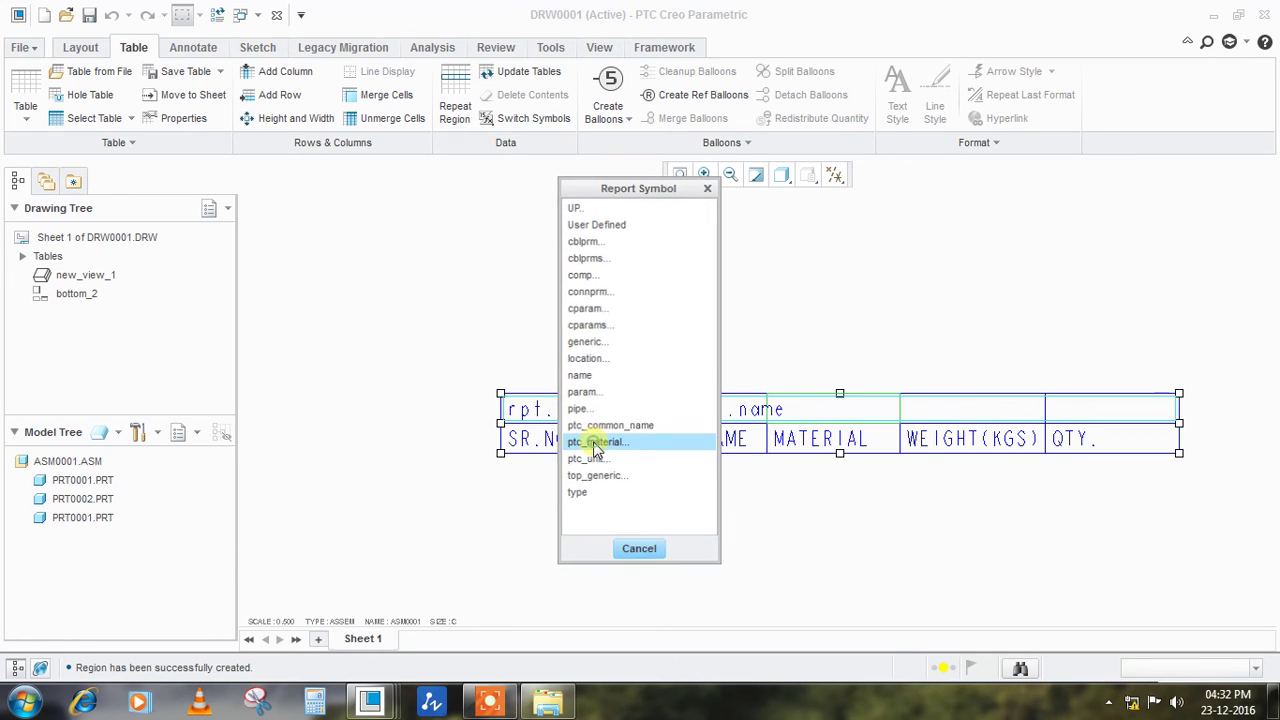
click(608, 493)
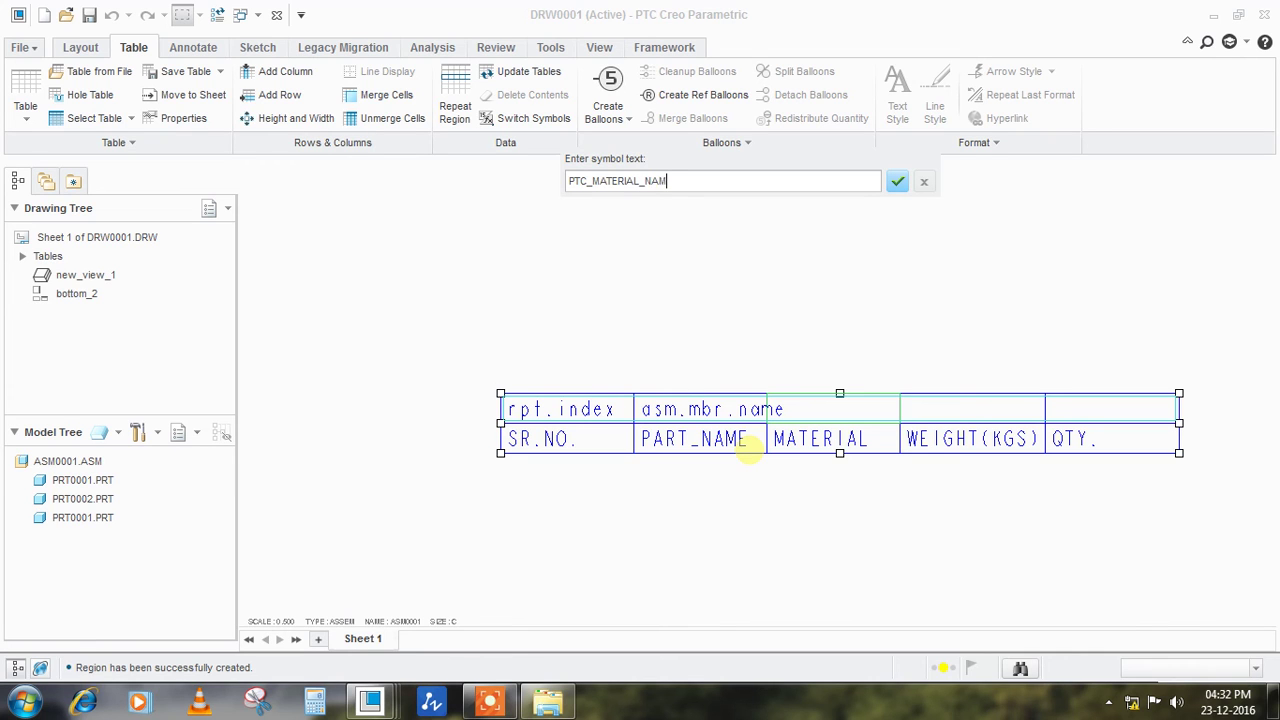
click(898, 183)
Assign the user-defined report symbol asm.mbr.WEIGHT to the WEIGHT(KGS) cell of the repeat region
scroll(975, 437, up, 3)
double_click(1025, 400)
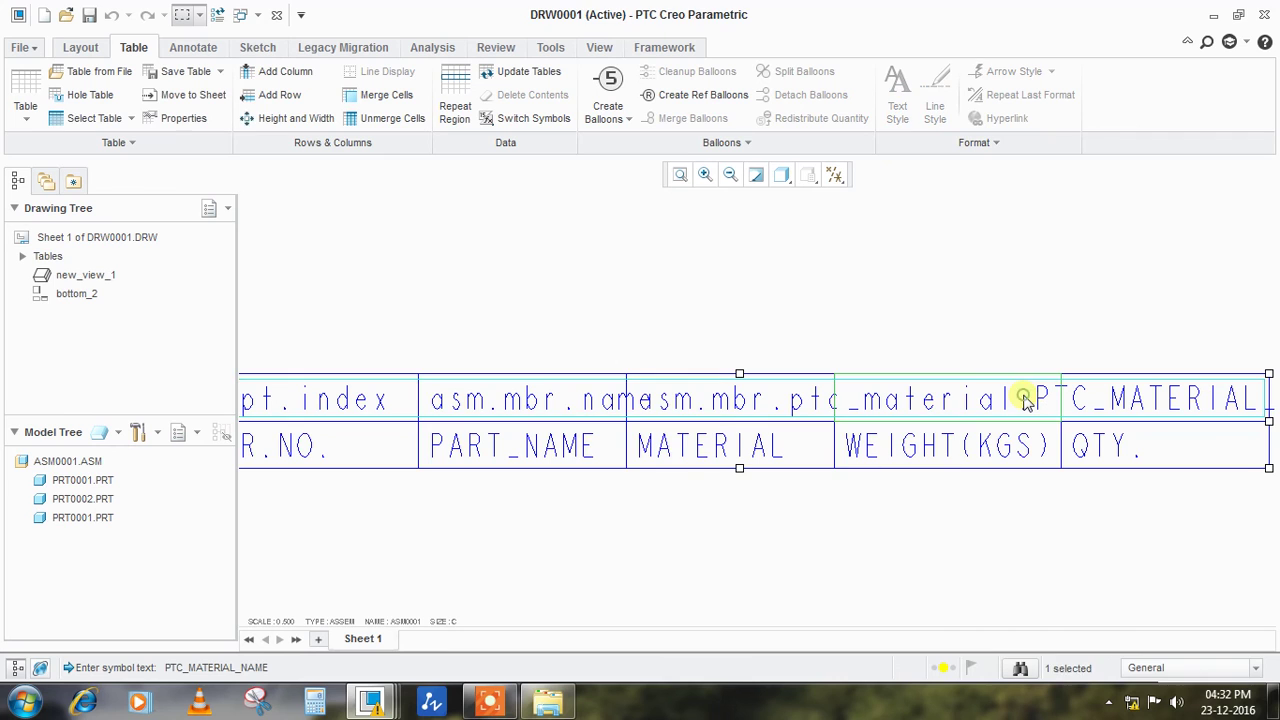
click(580, 207)
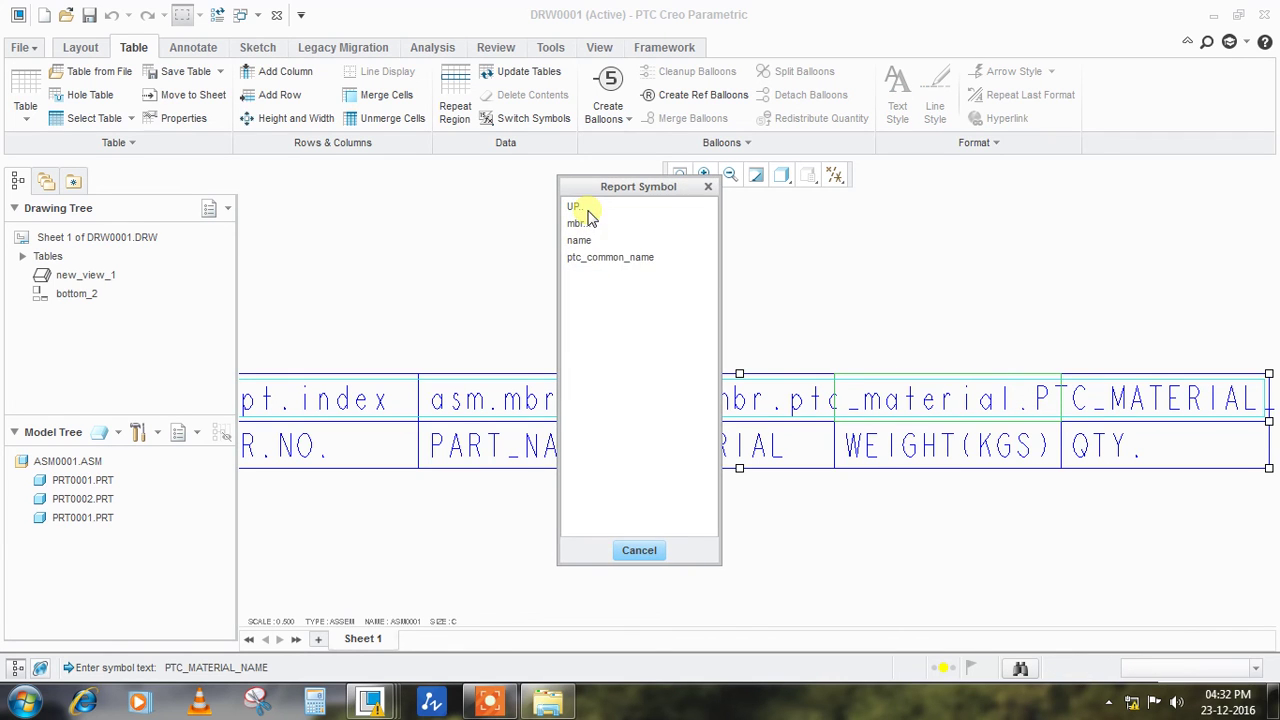
click(578, 224)
click(580, 226)
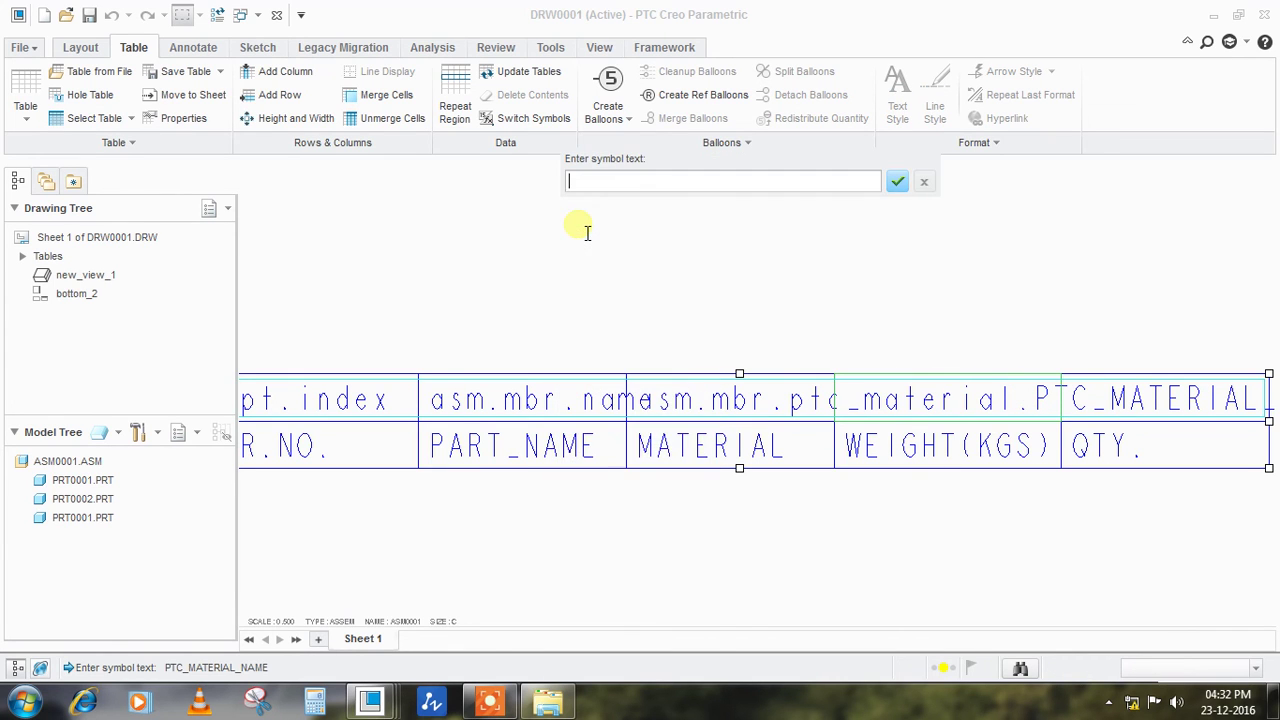
text(WEIGHT)
click(896, 181)
Assign the report symbol rpt.qty to the QTY. cell of the repeat region
scroll(687, 268, down, 2)
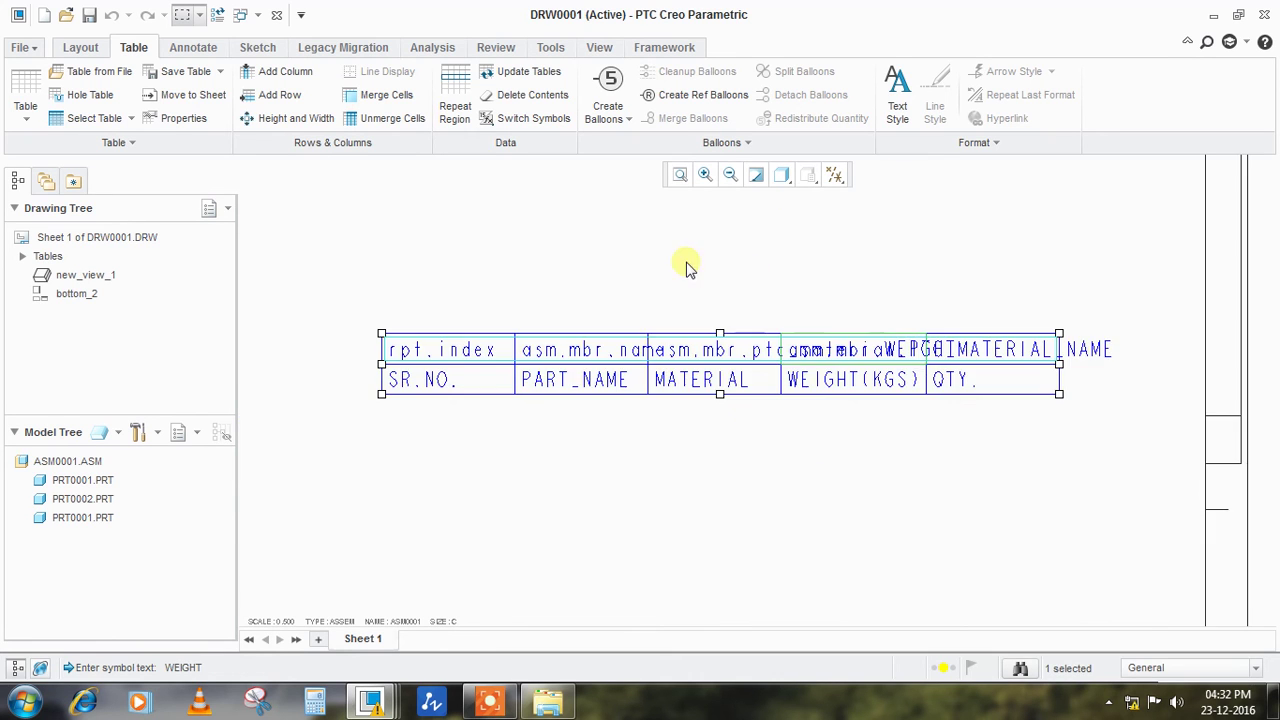
scroll(1046, 362, up, 2)
double_click(1057, 331)
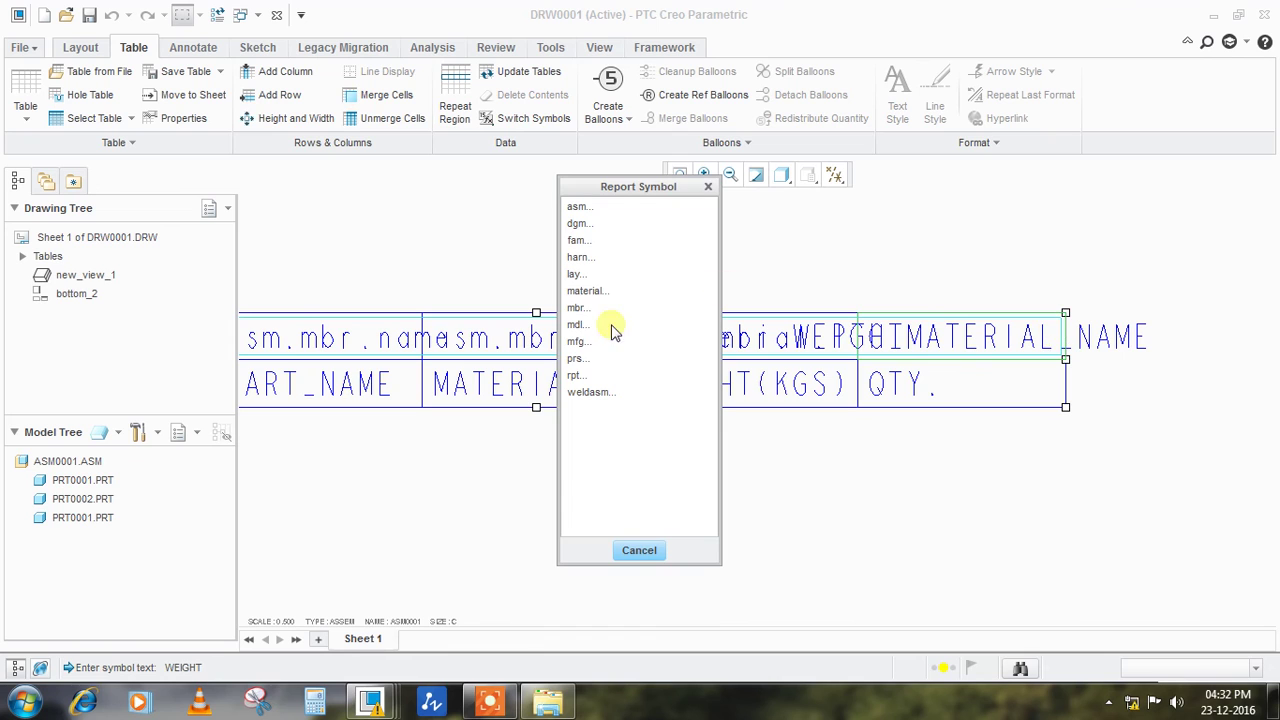
click(578, 374)
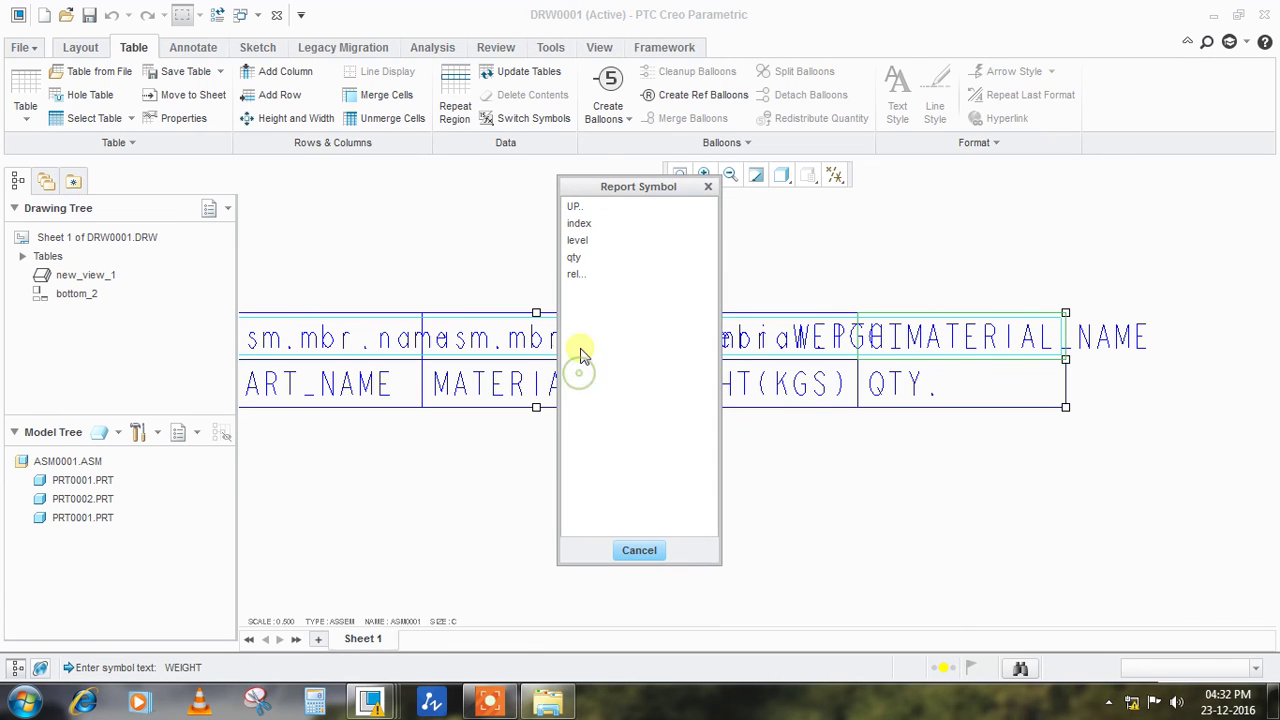
click(574, 259)
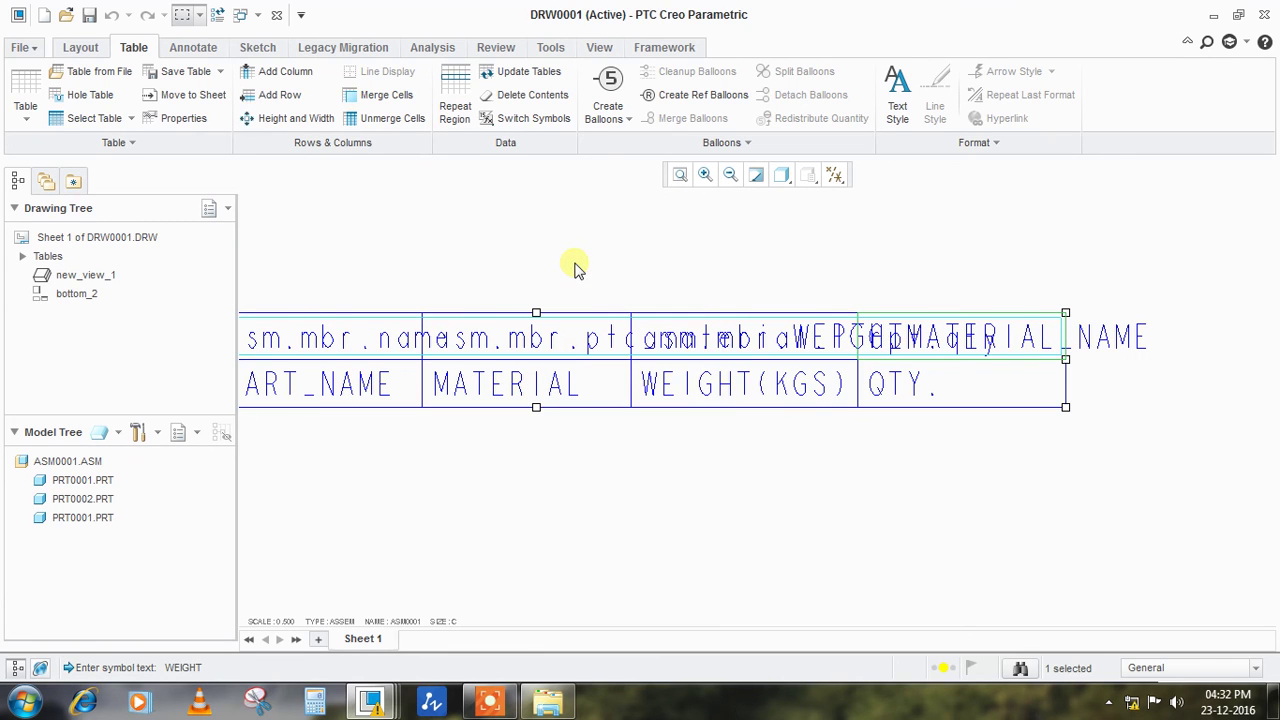
click(975, 500)
Update the tables and set the repeat region's attributes to No Duplicates
scroll(1000, 502, down, 2)
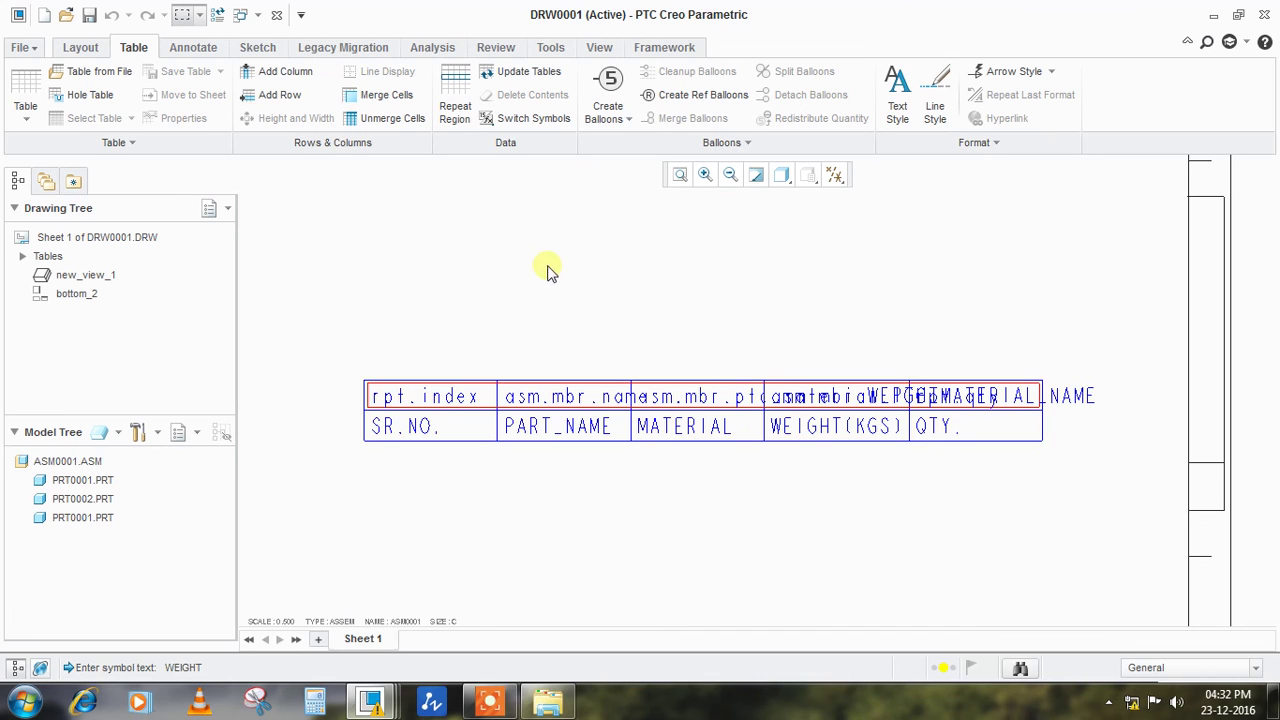
click(541, 82)
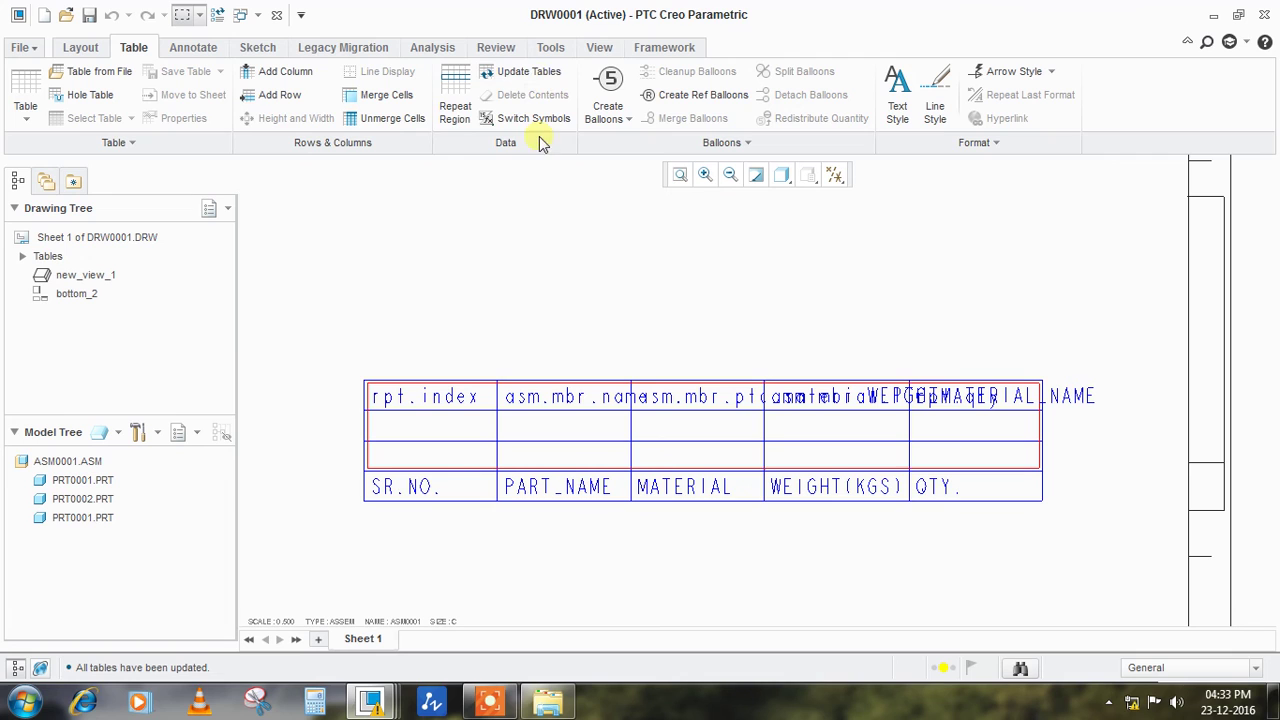
click(455, 112)
click(1215, 286)
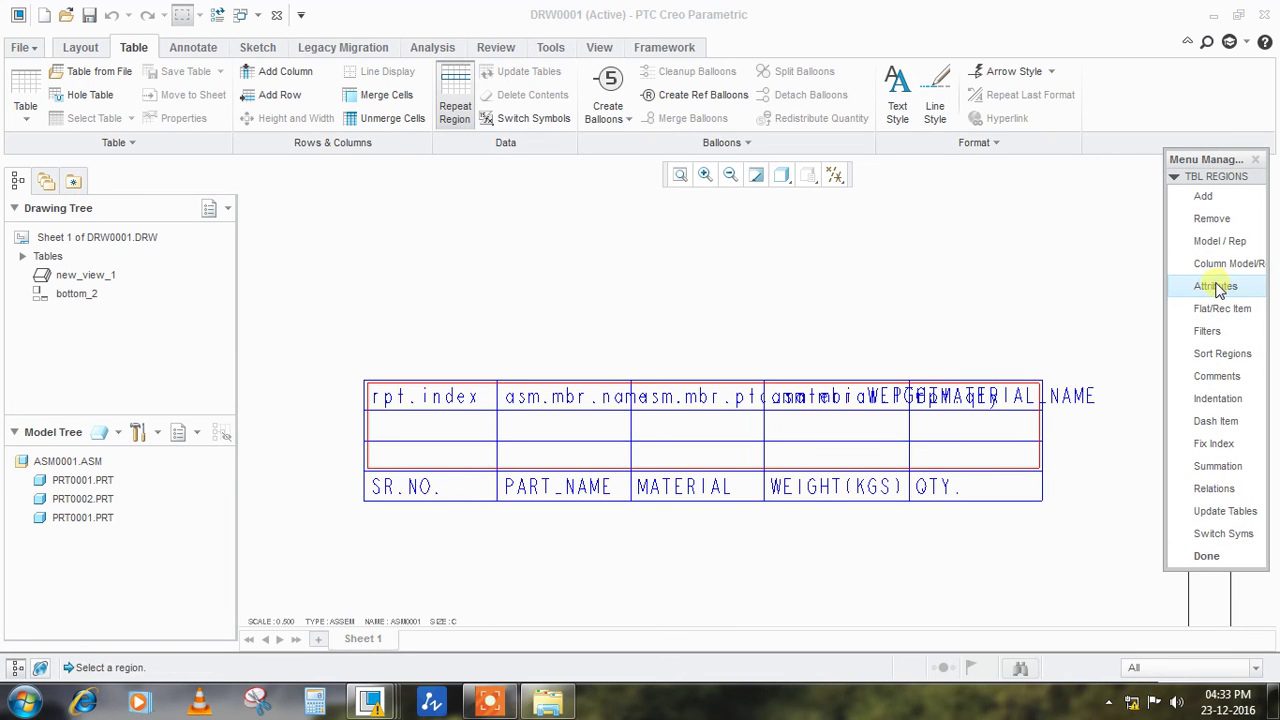
click(886, 430)
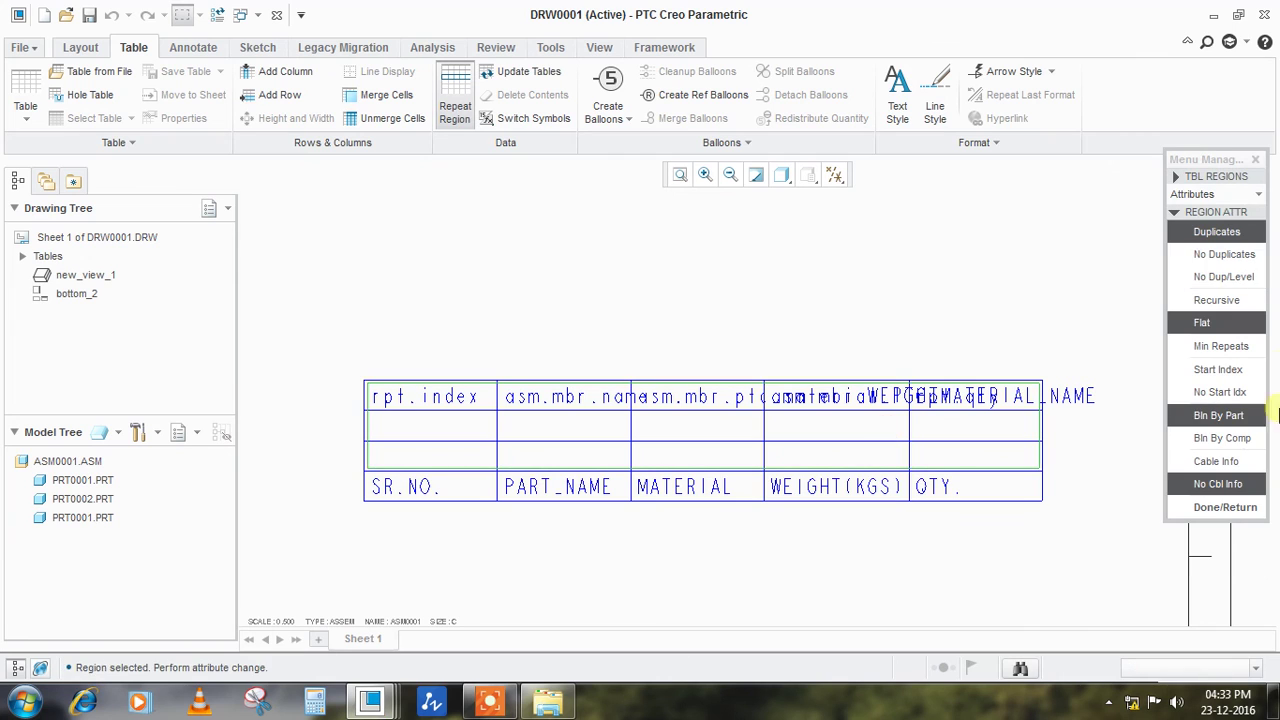
click(1227, 256)
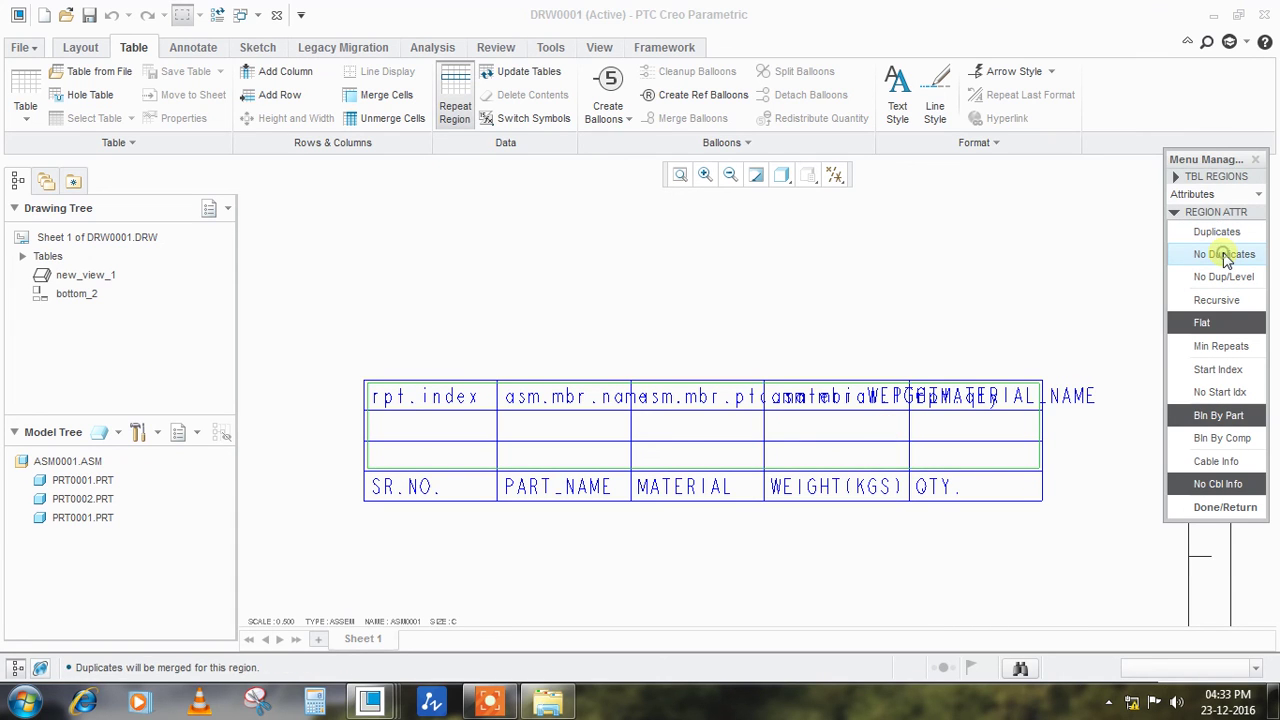
click(1225, 507)
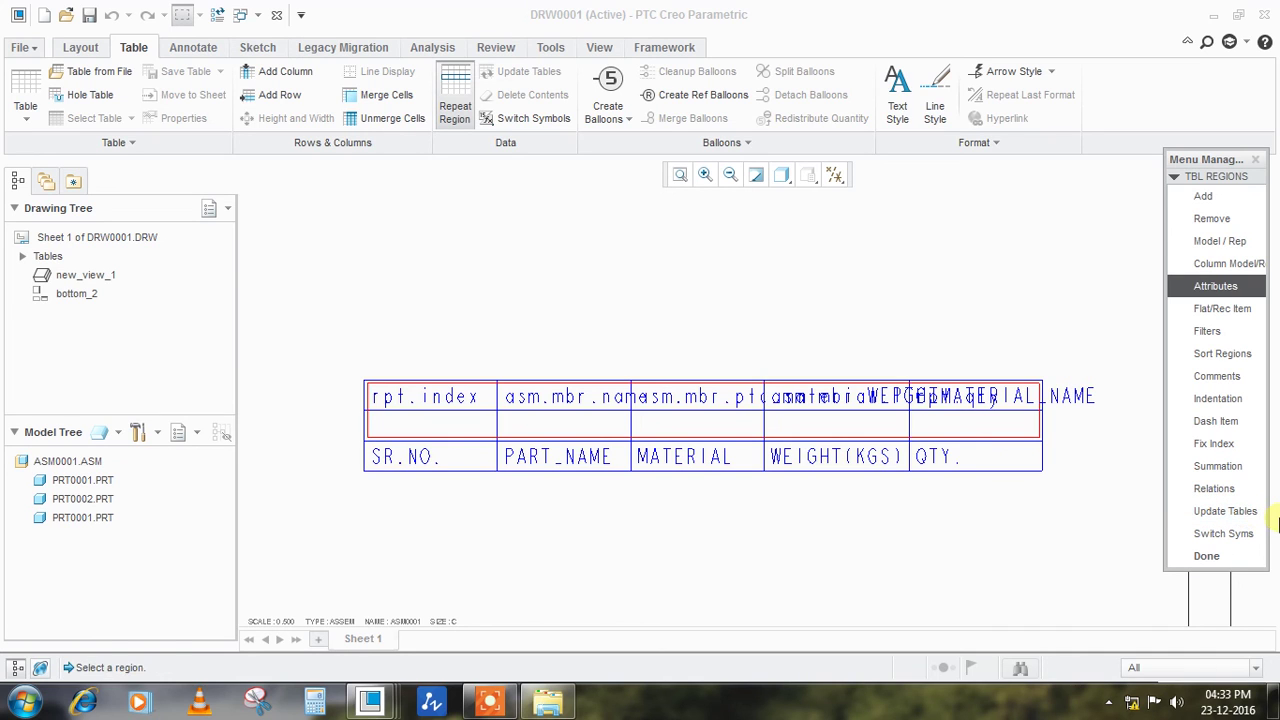
Switch the table's report symbols to their values and finish the repeat region settings
click(1222, 535)
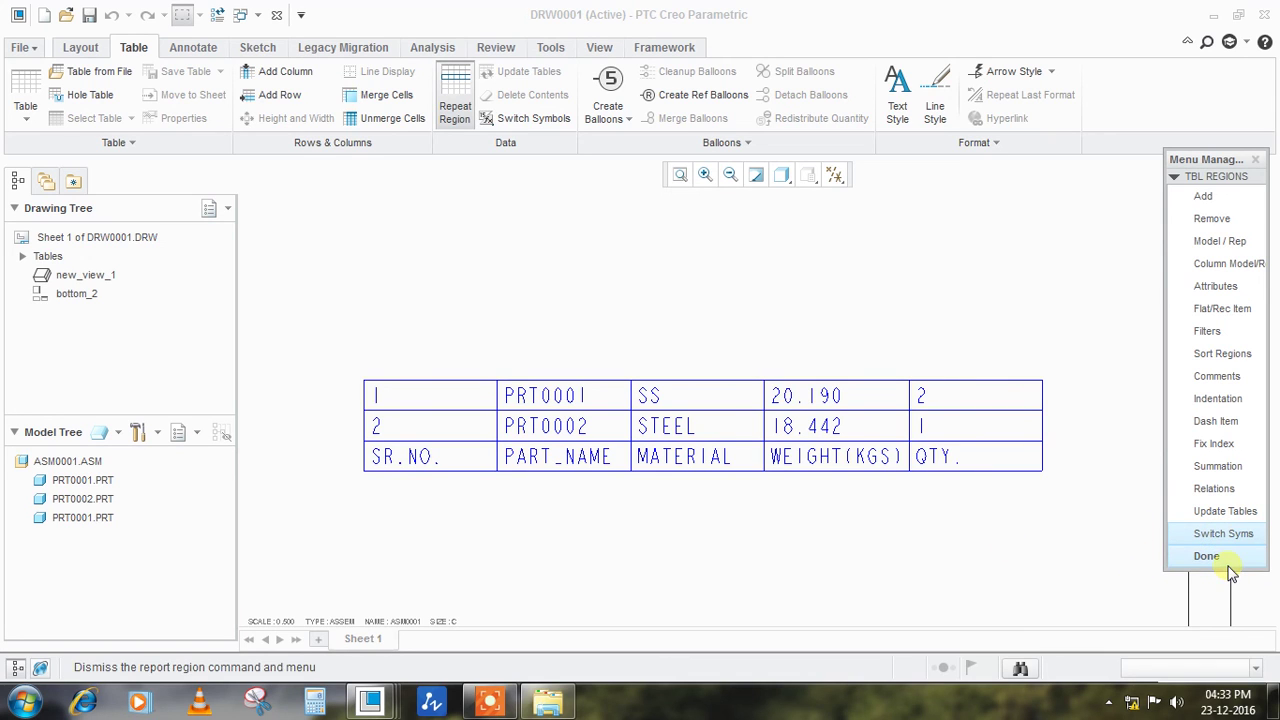
click(1207, 556)
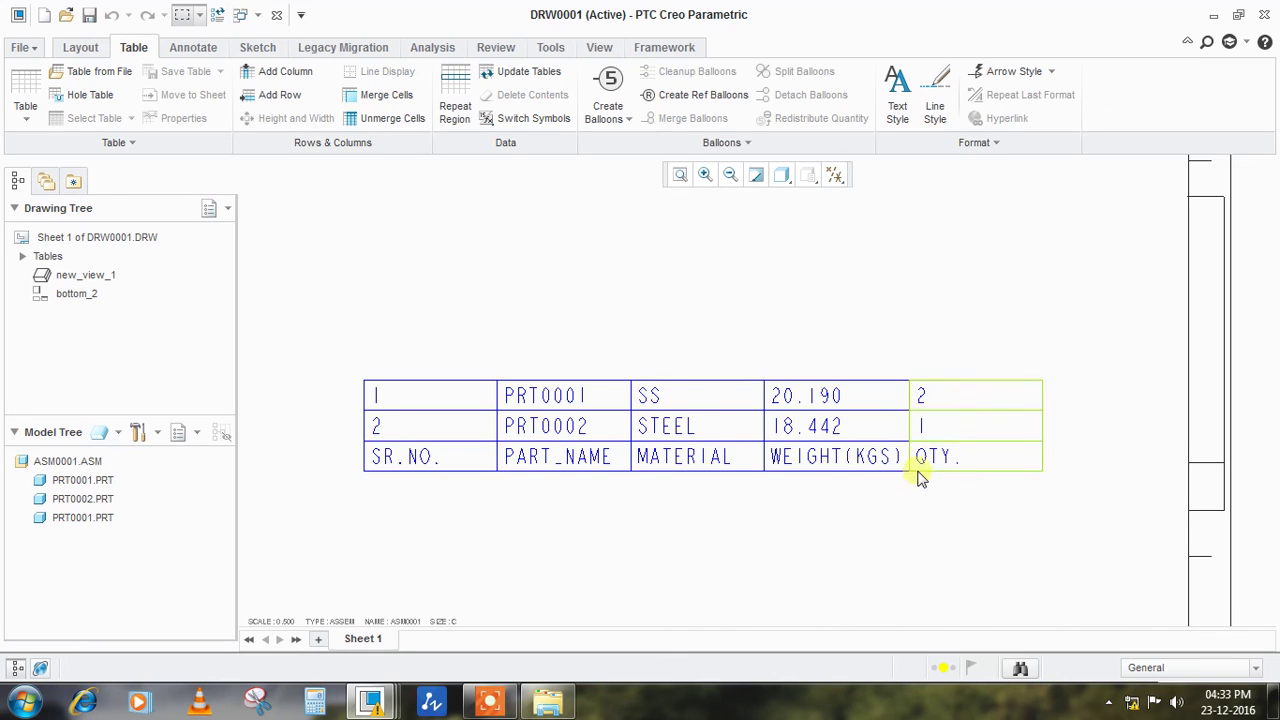
drag(1093, 547, 616, 328)
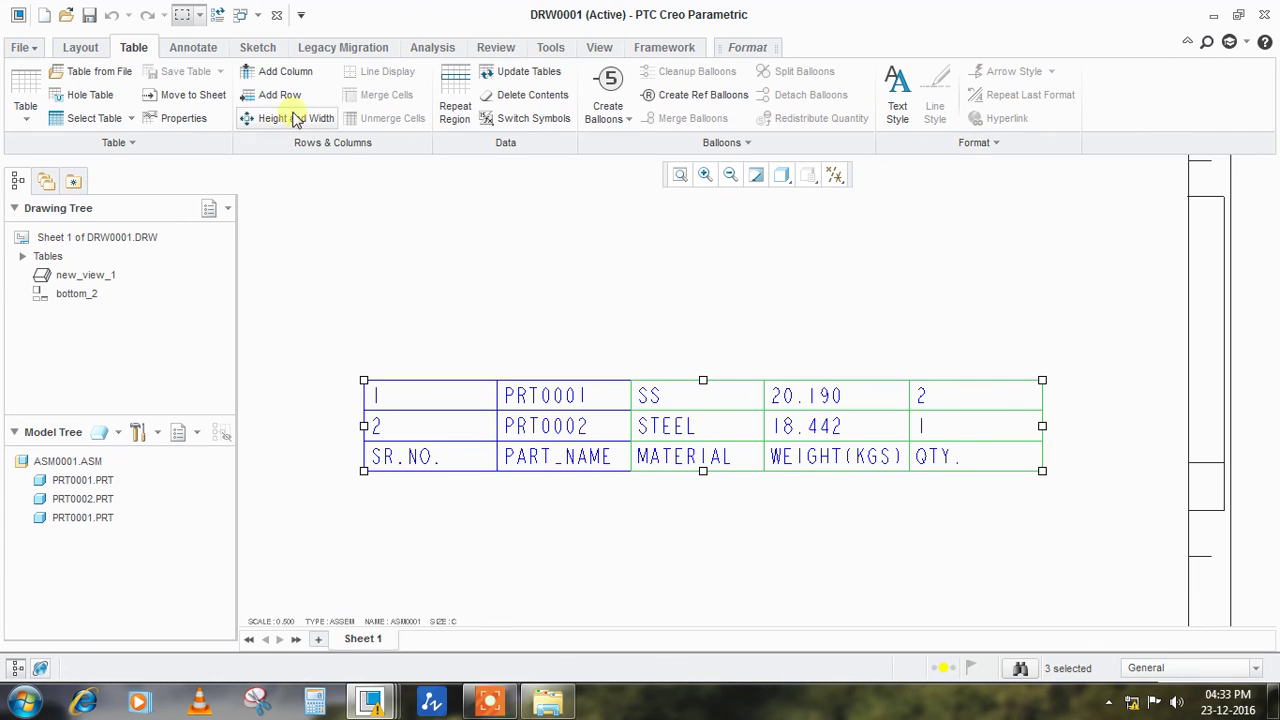
click(435, 238)
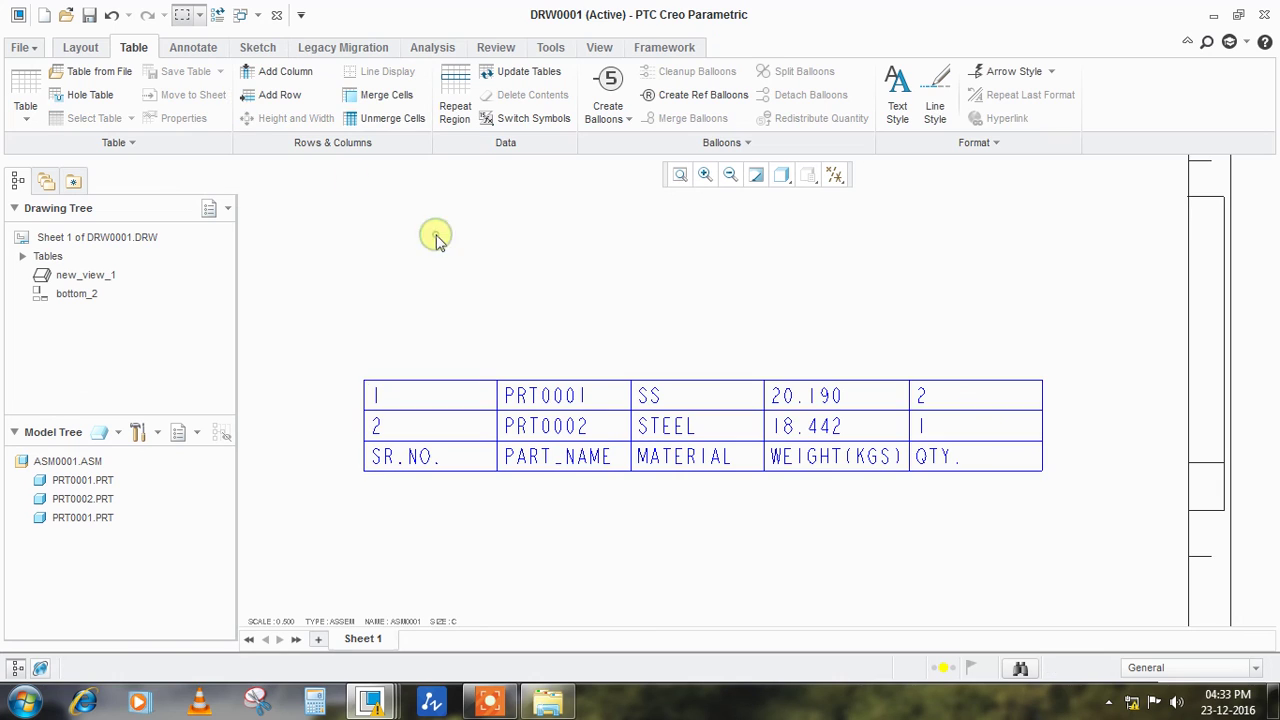
Regenerate the ASM0001 assembly from the drawing and save the drawing
click(218, 15)
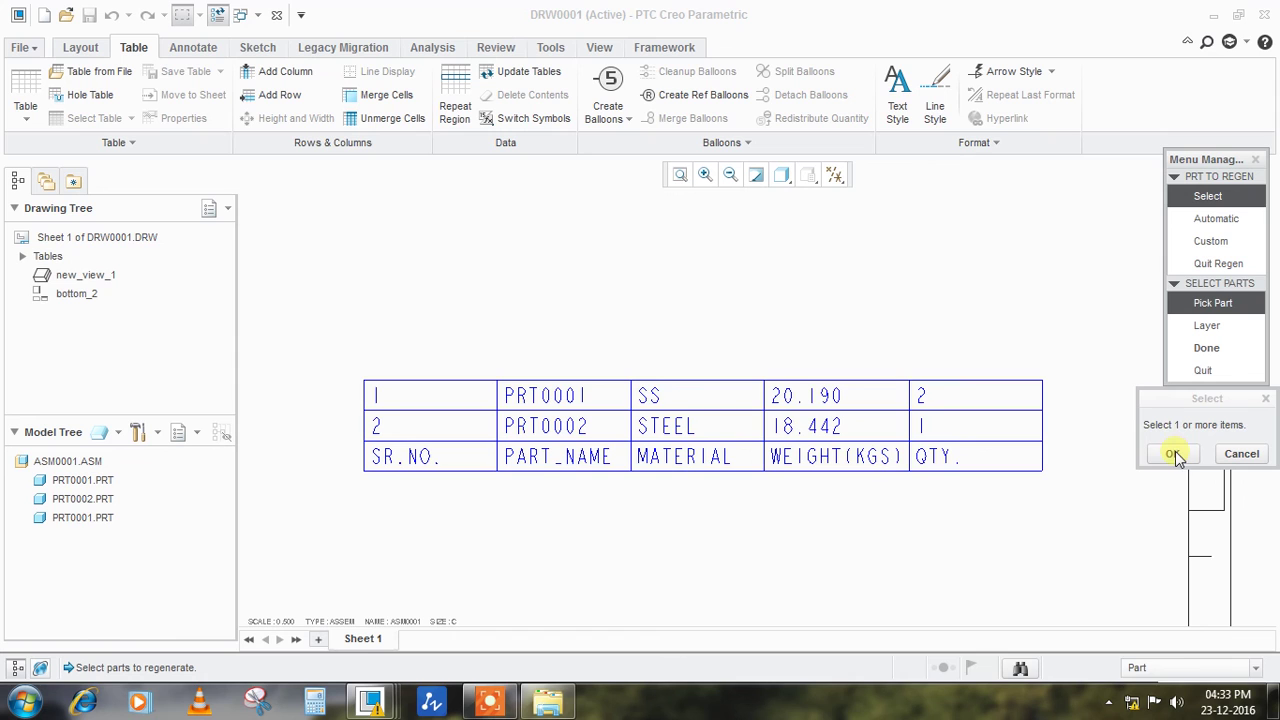
click(1173, 454)
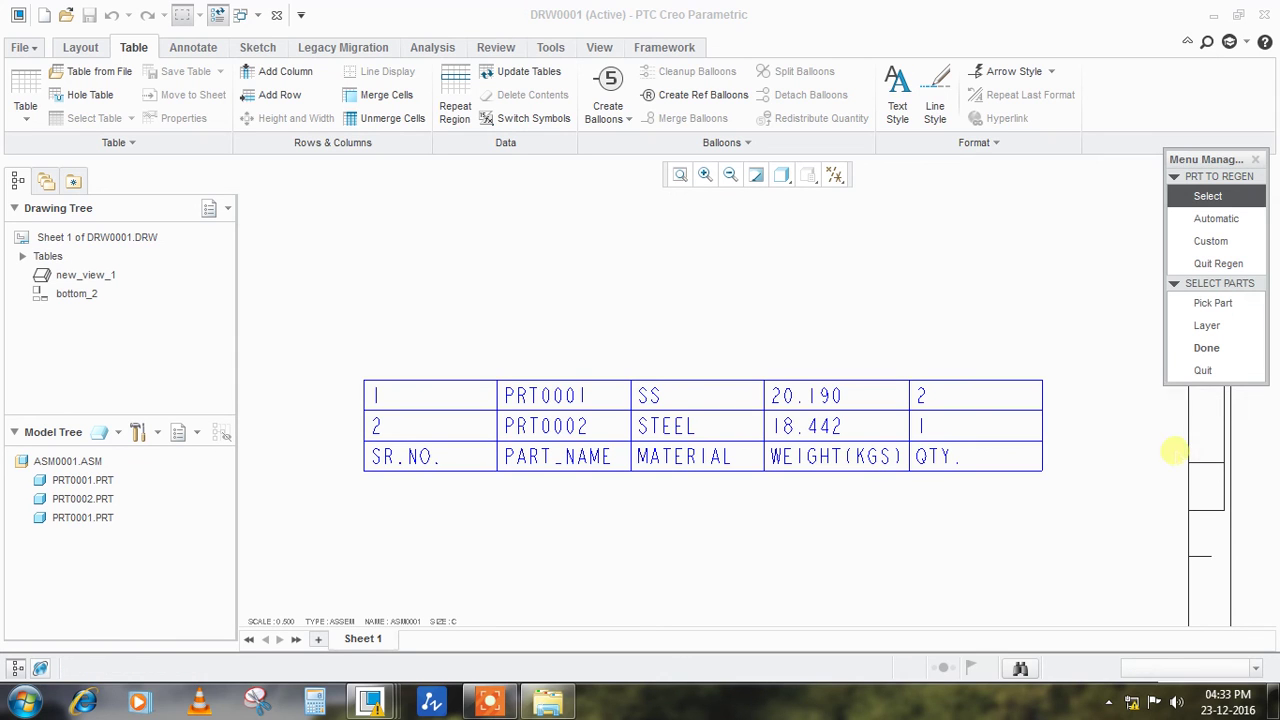
click(1206, 350)
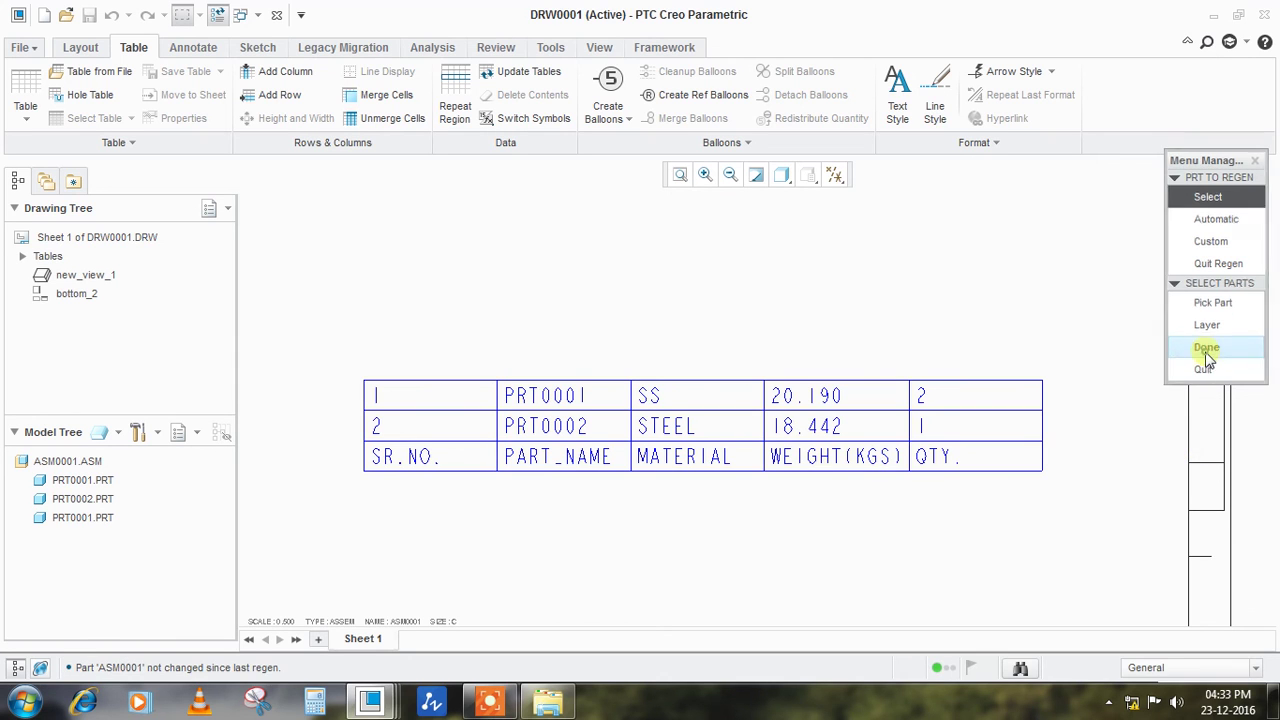
click(218, 15)
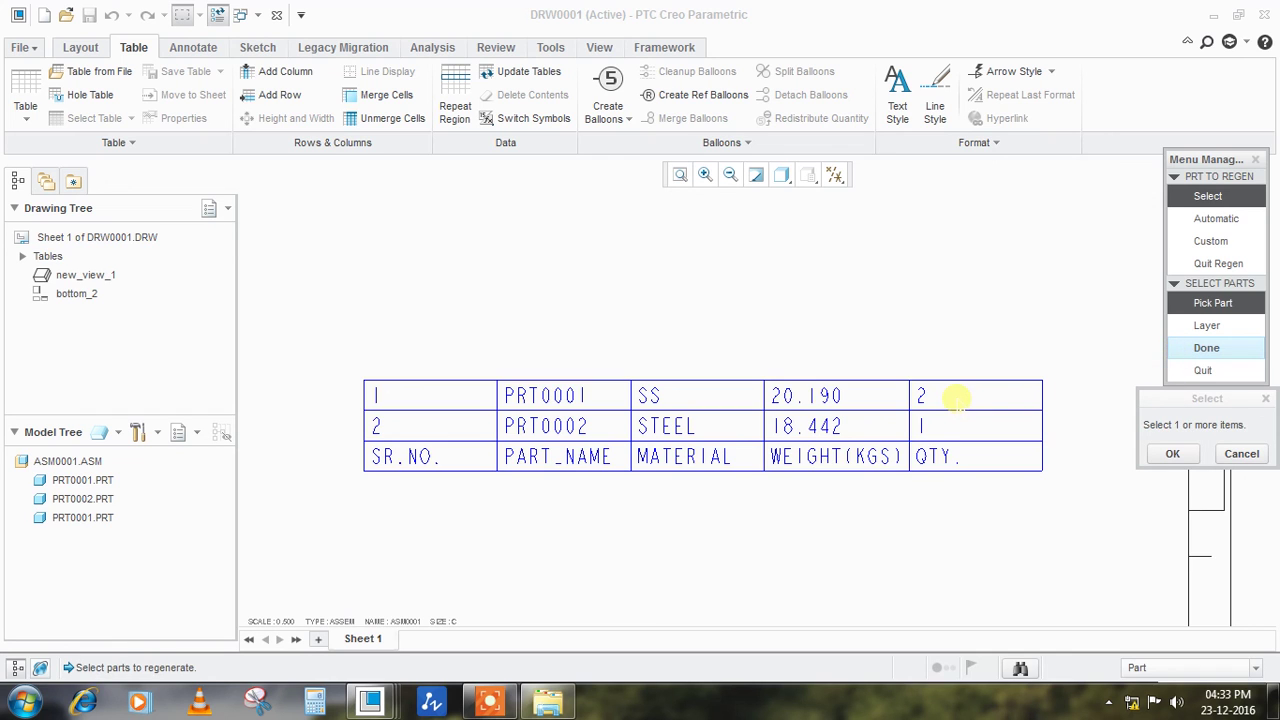
click(1168, 454)
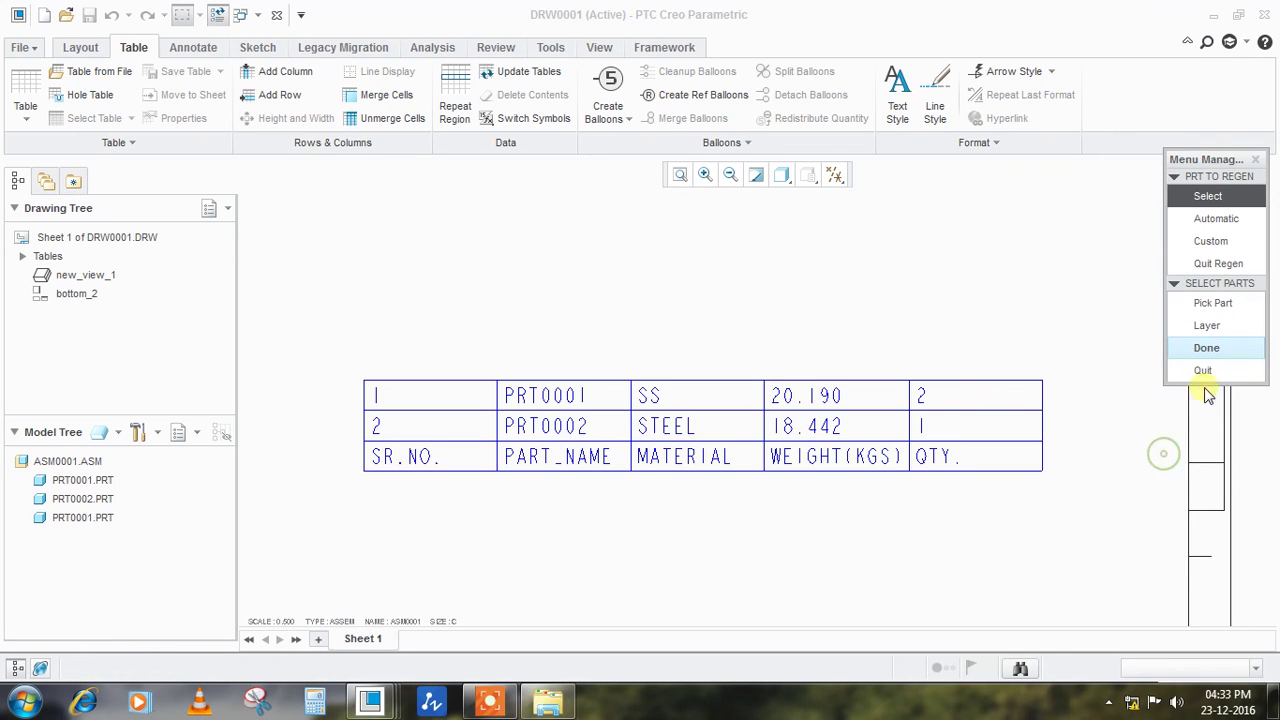
click(1206, 348)
click(90, 16)
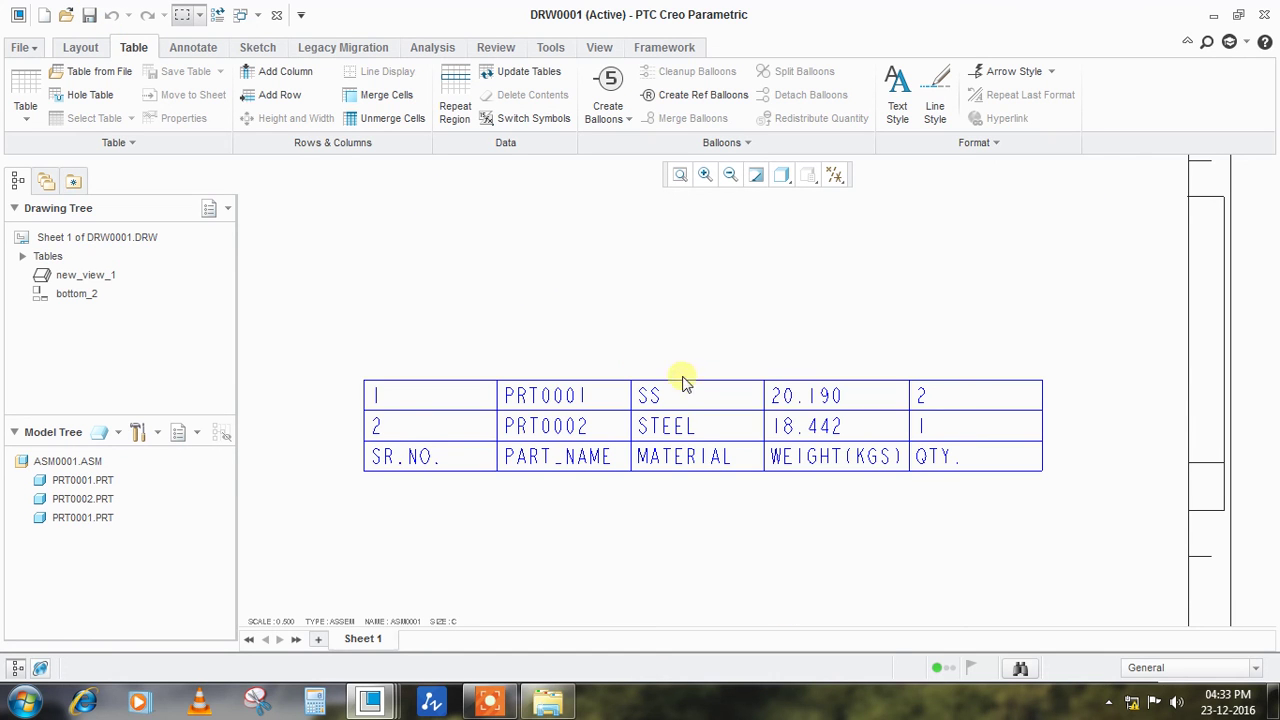
Look over the finished bill of materials beside the assembly views and save the DRW0001 drawing
scroll(690, 400, up, 2)
scroll(730, 465, down, 4)
scroll(800, 505, down, 2)
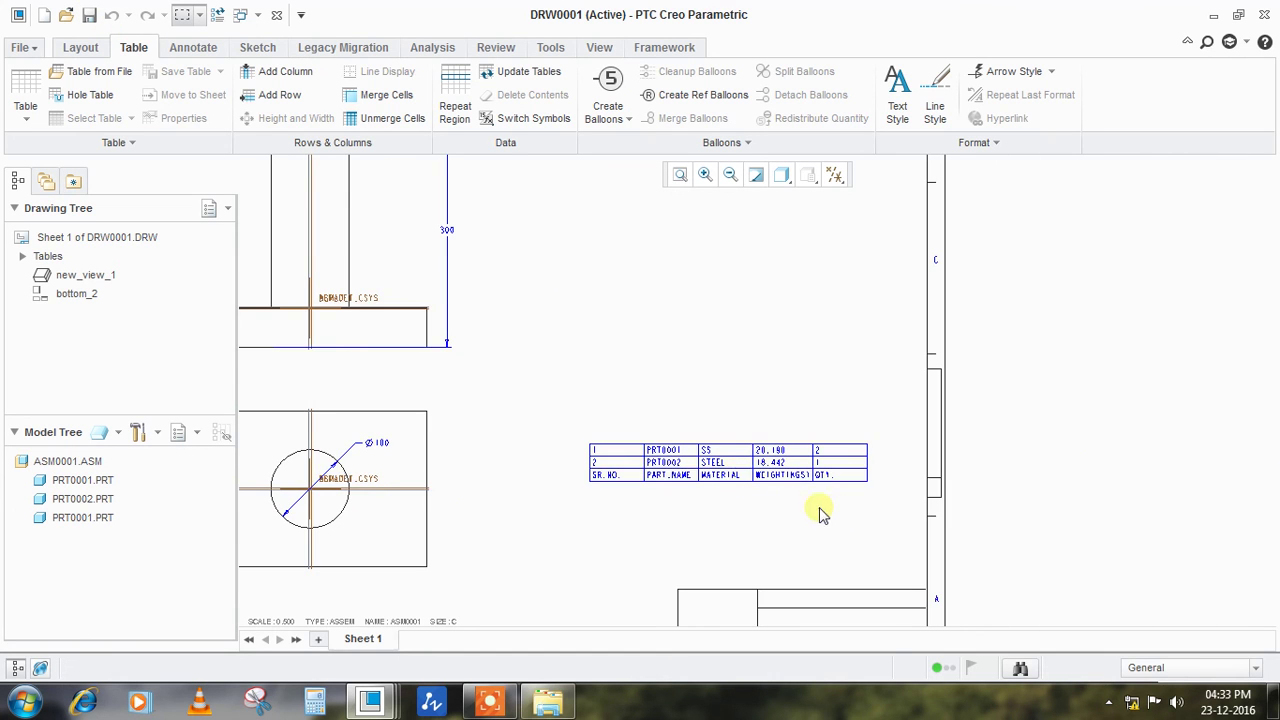
scroll(830, 495, up, 2)
mouse_move(949, 509)
middle_down()
mouse_move(1080, 449)
mouse_move(1220, 509)
middle_up()
scroll(762, 376, up, 1)
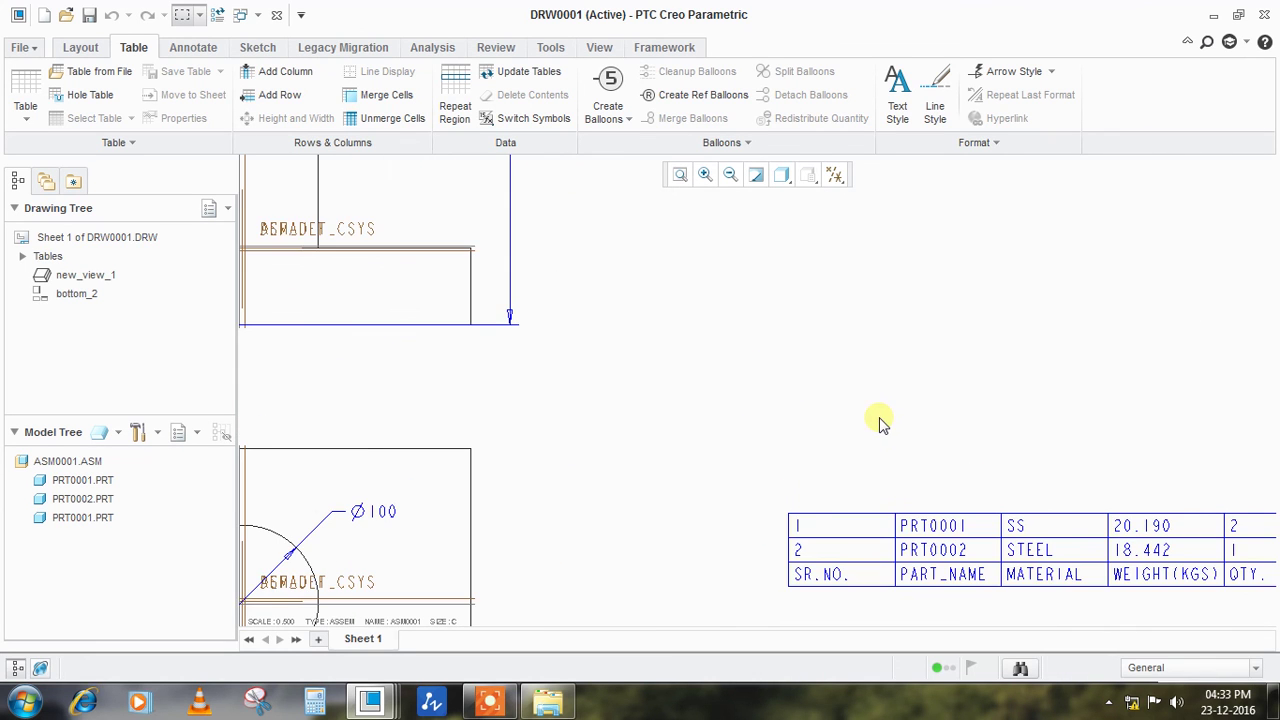
scroll(880, 423, down, 2)
mouse_move(876, 420)
middle_down()
mouse_move(905, 437)
mouse_move(895, 475)
middle_up()
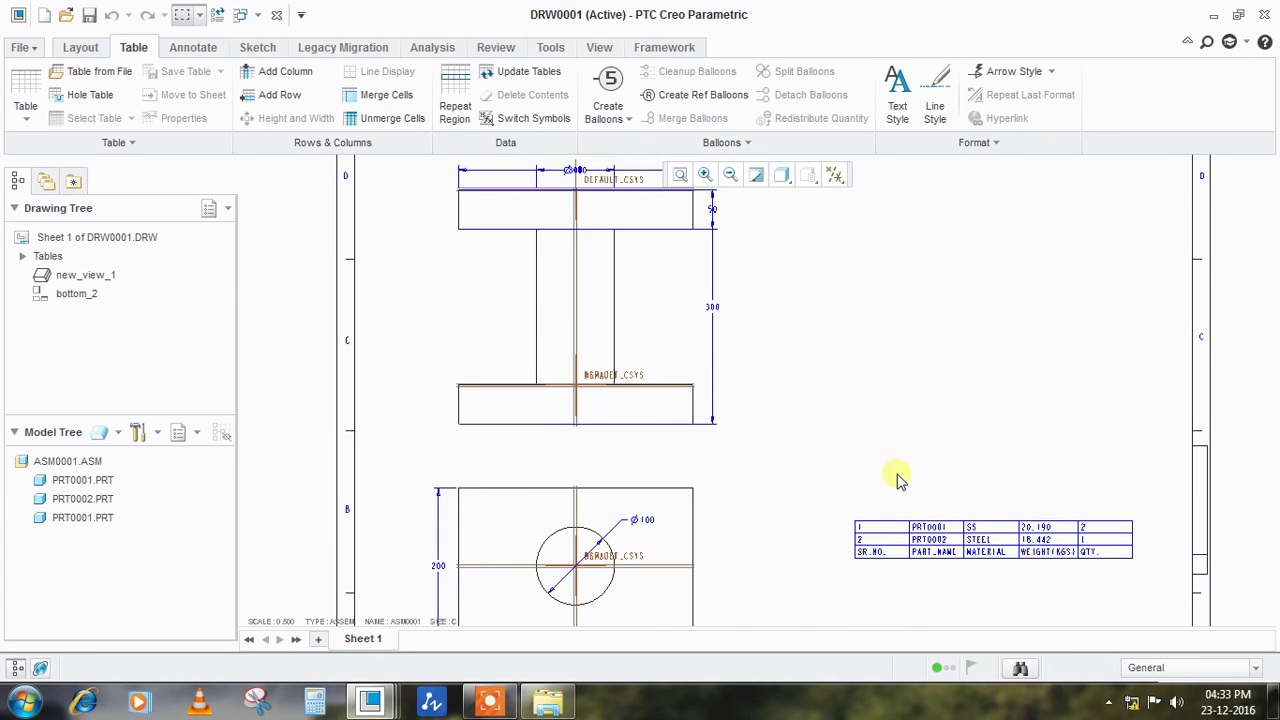
click(89, 15)
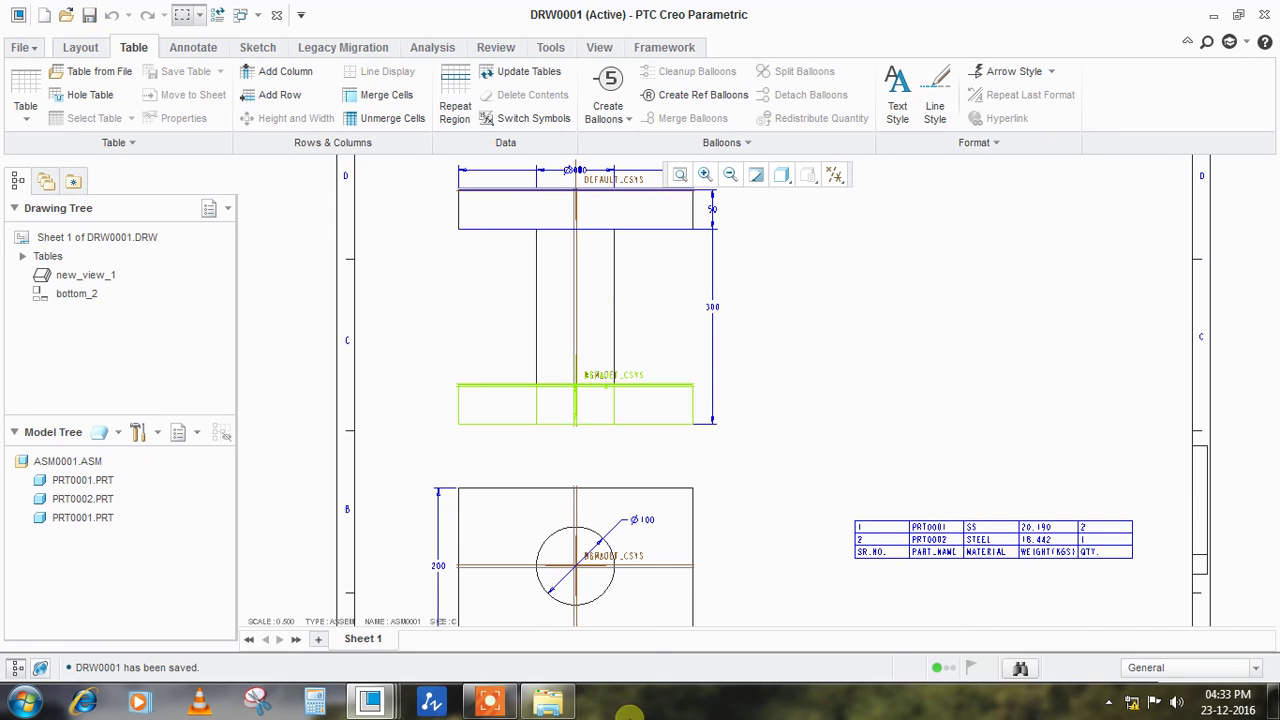
click(490, 705)
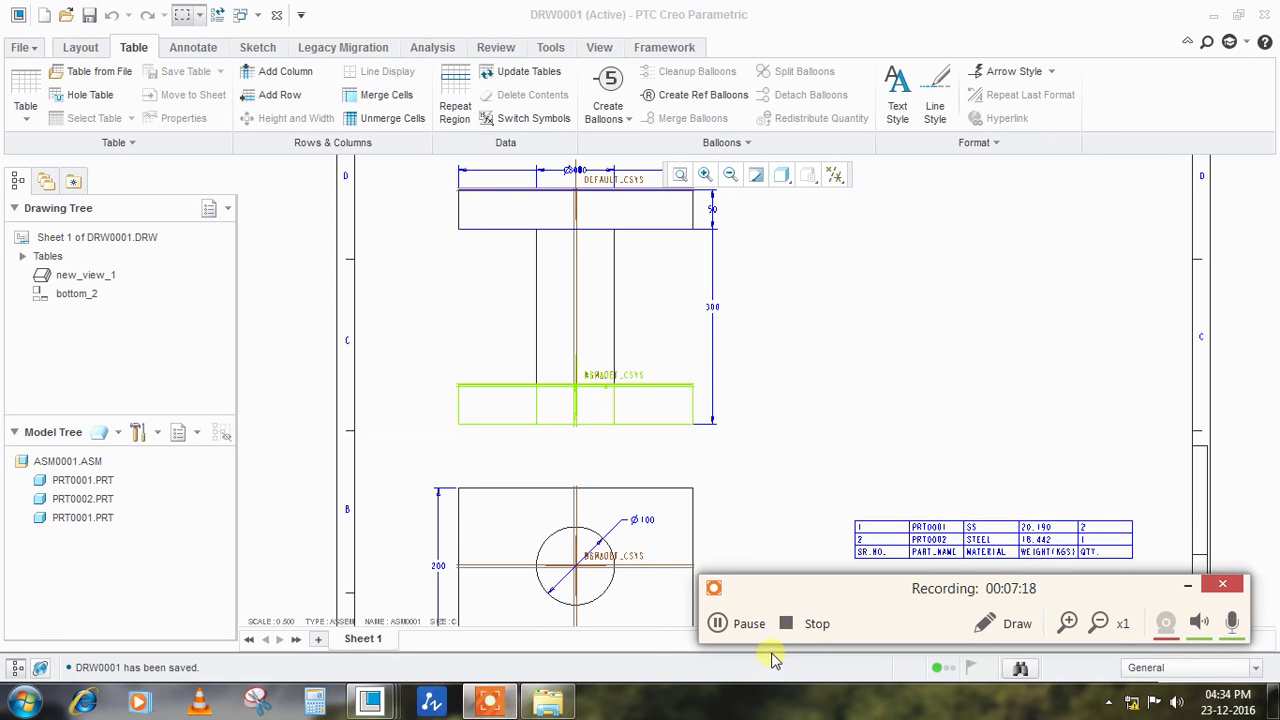